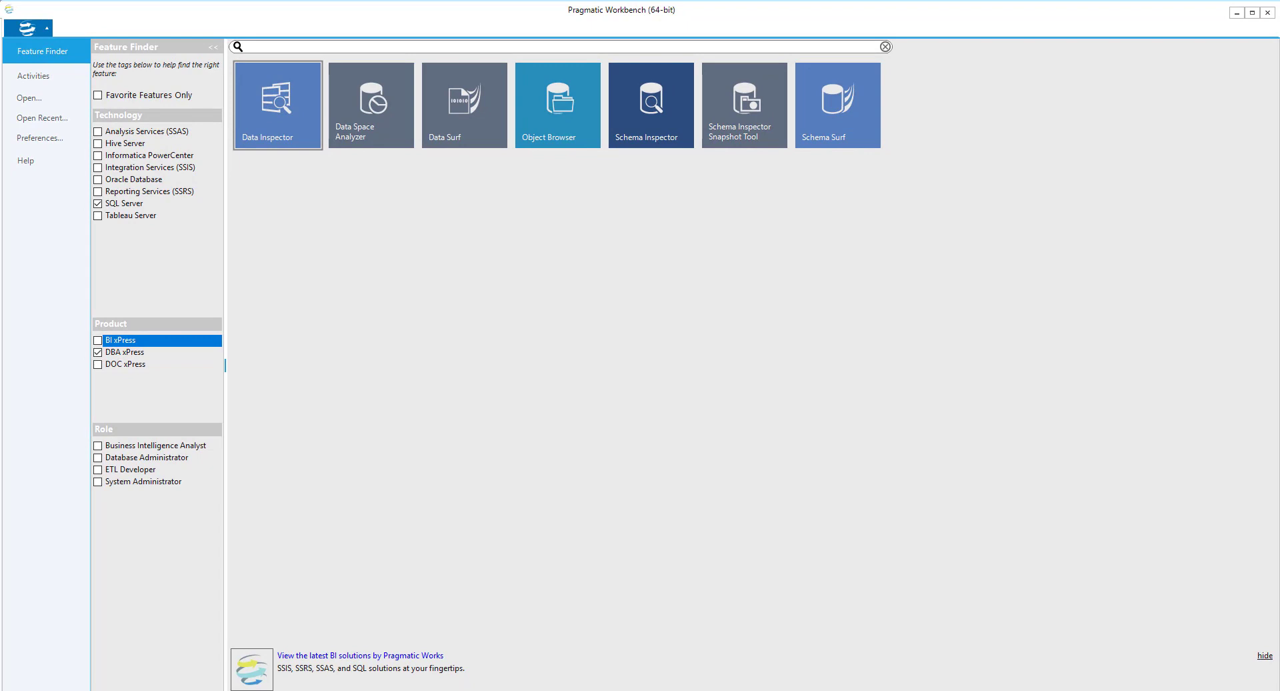
Step: Start a new Data Inspector comparison scenario and name it Test1
click(258, 145)
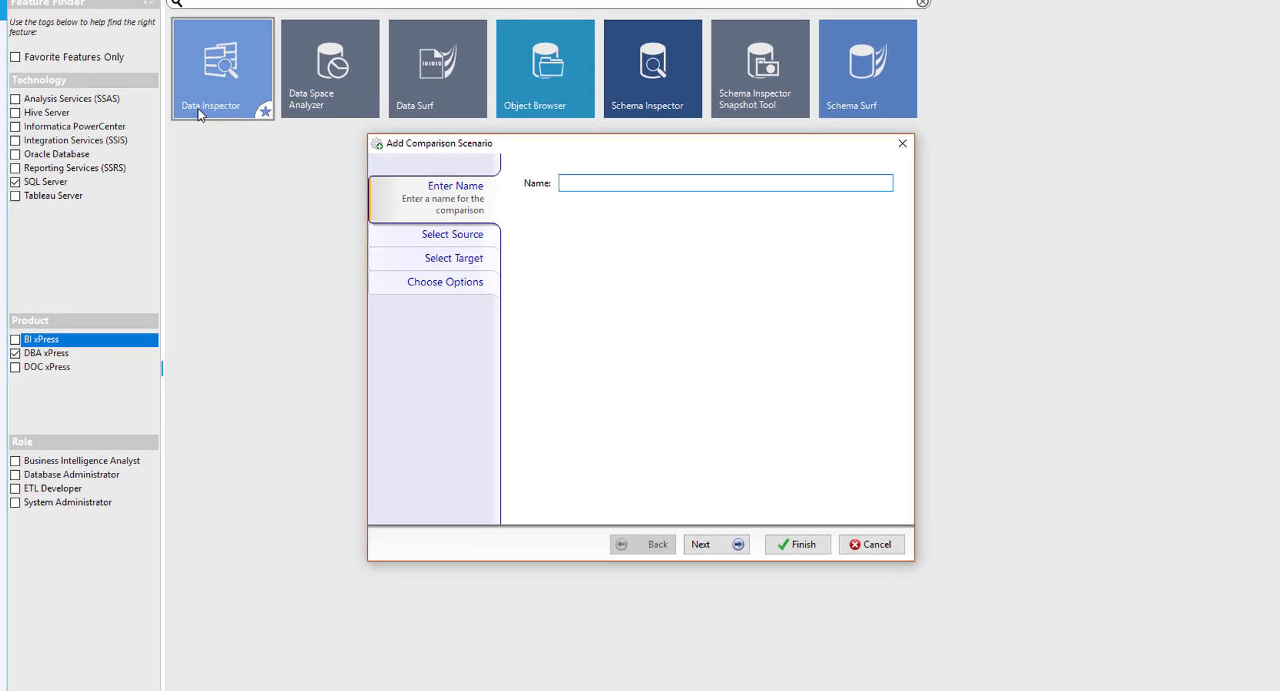
text(Te)
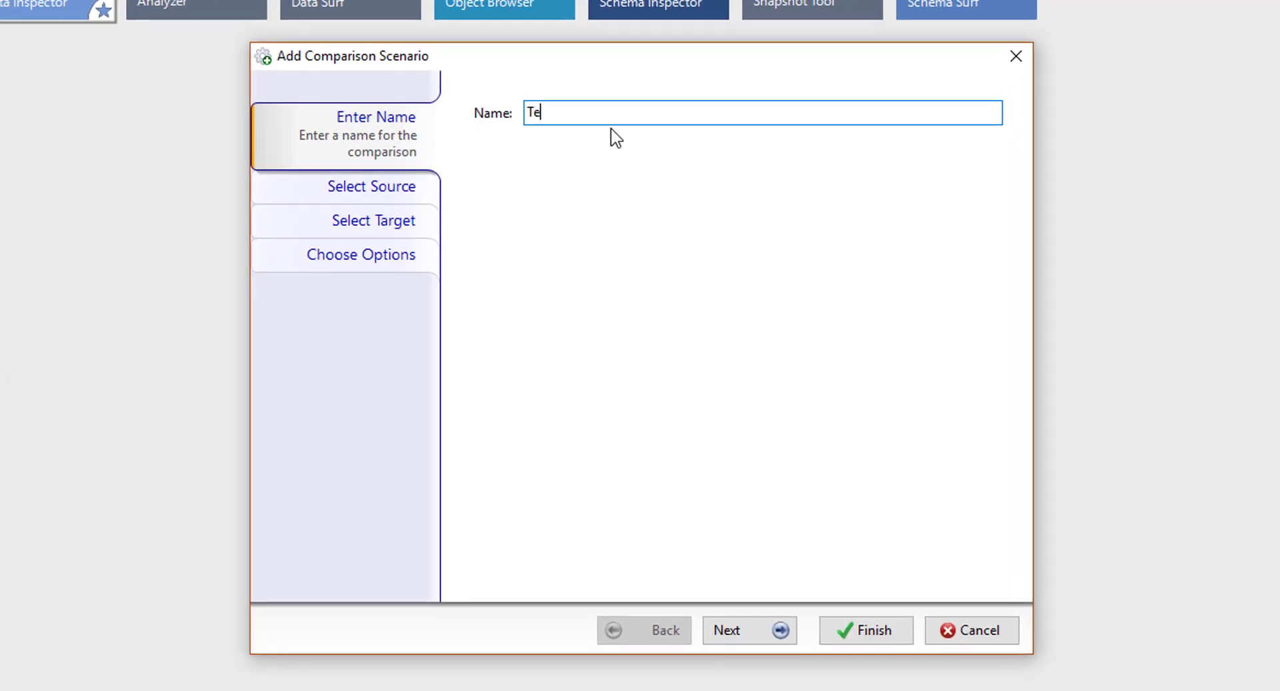
text(st1)
Step: Set the comparison source to the HigherEd database on SQL Server LHP23-1116-DBD5
click(410, 188)
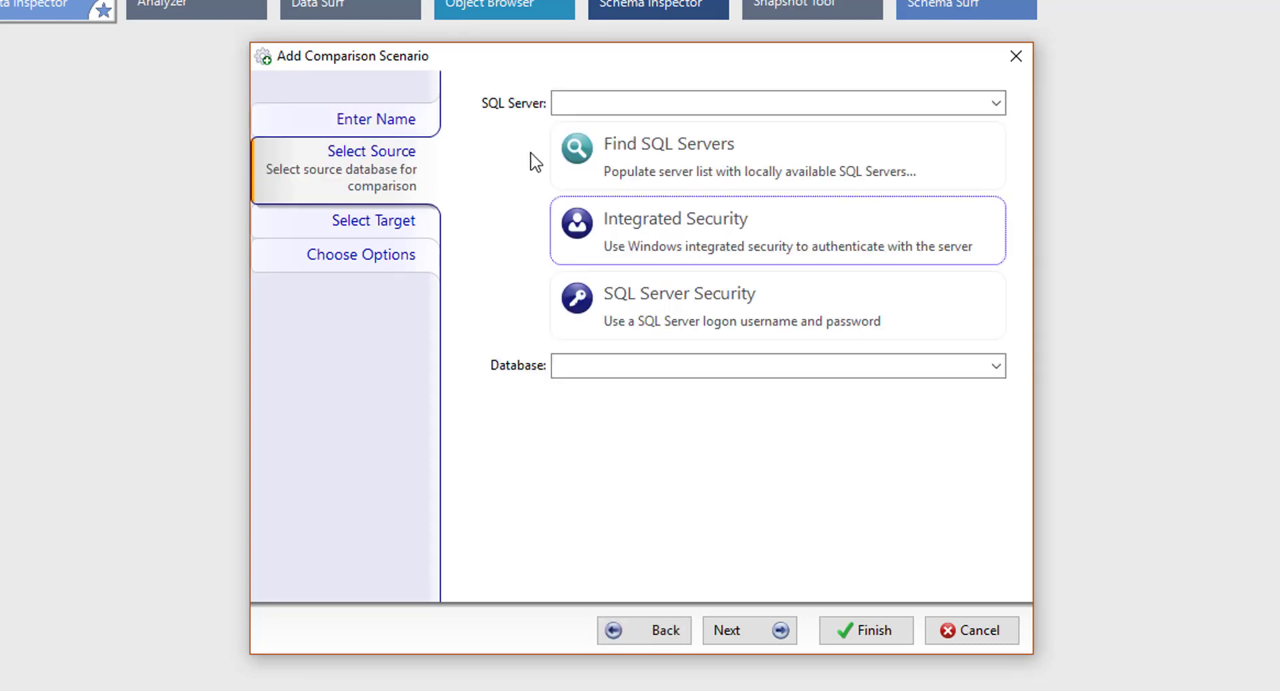
click(867, 97)
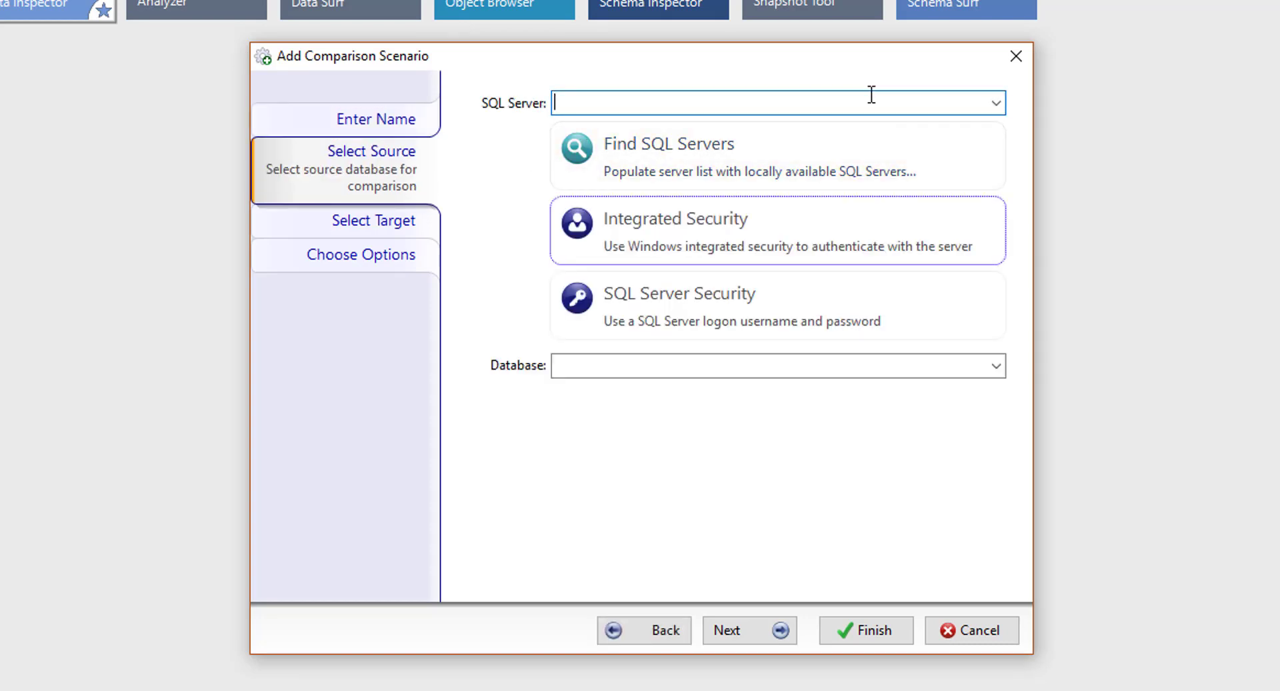
click(994, 103)
click(974, 126)
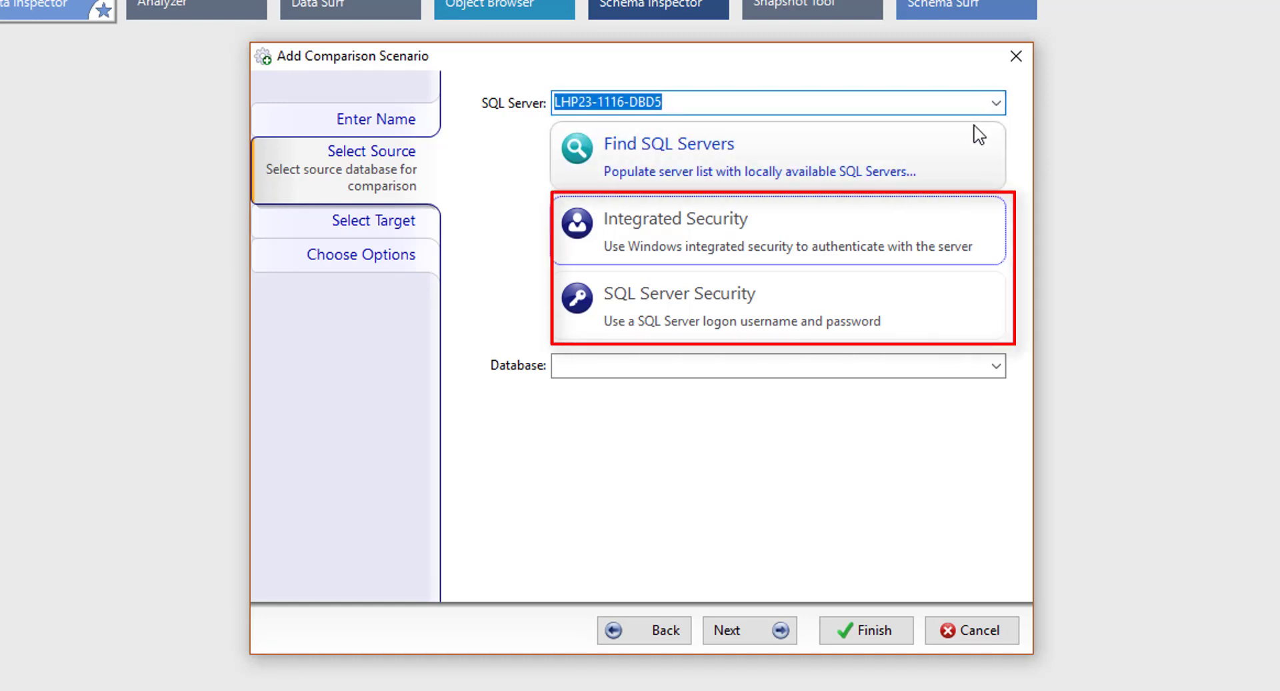
click(996, 366)
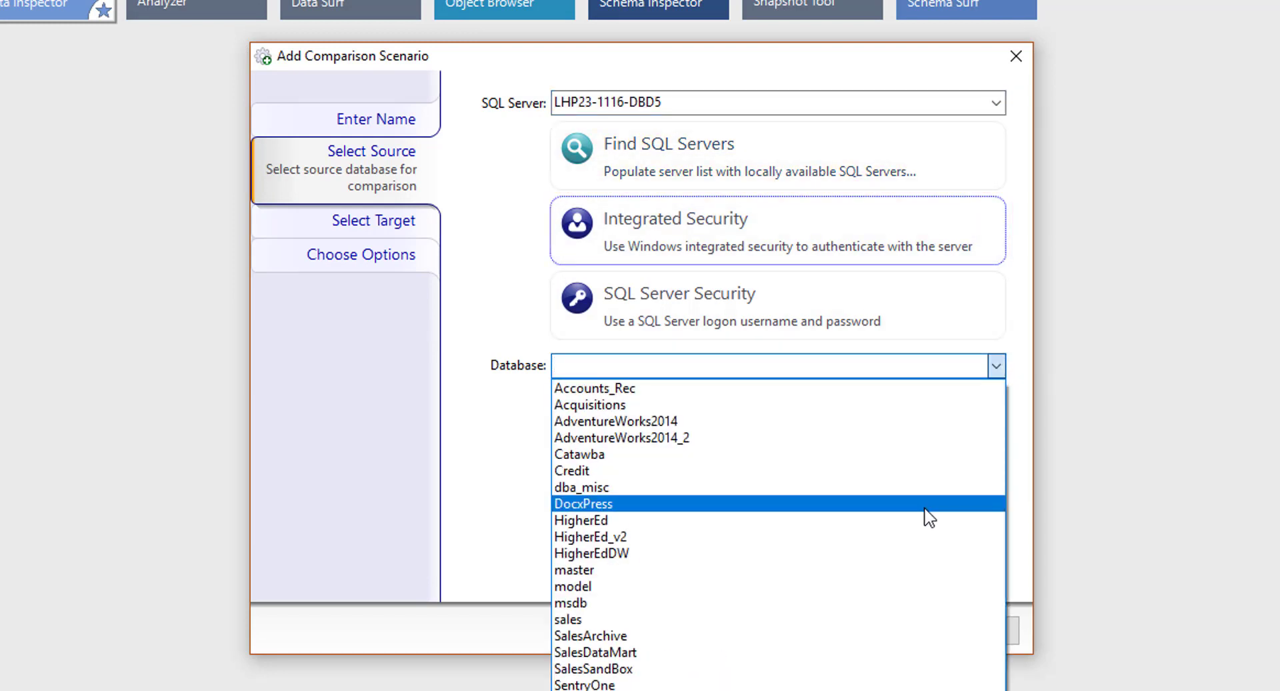
click(925, 521)
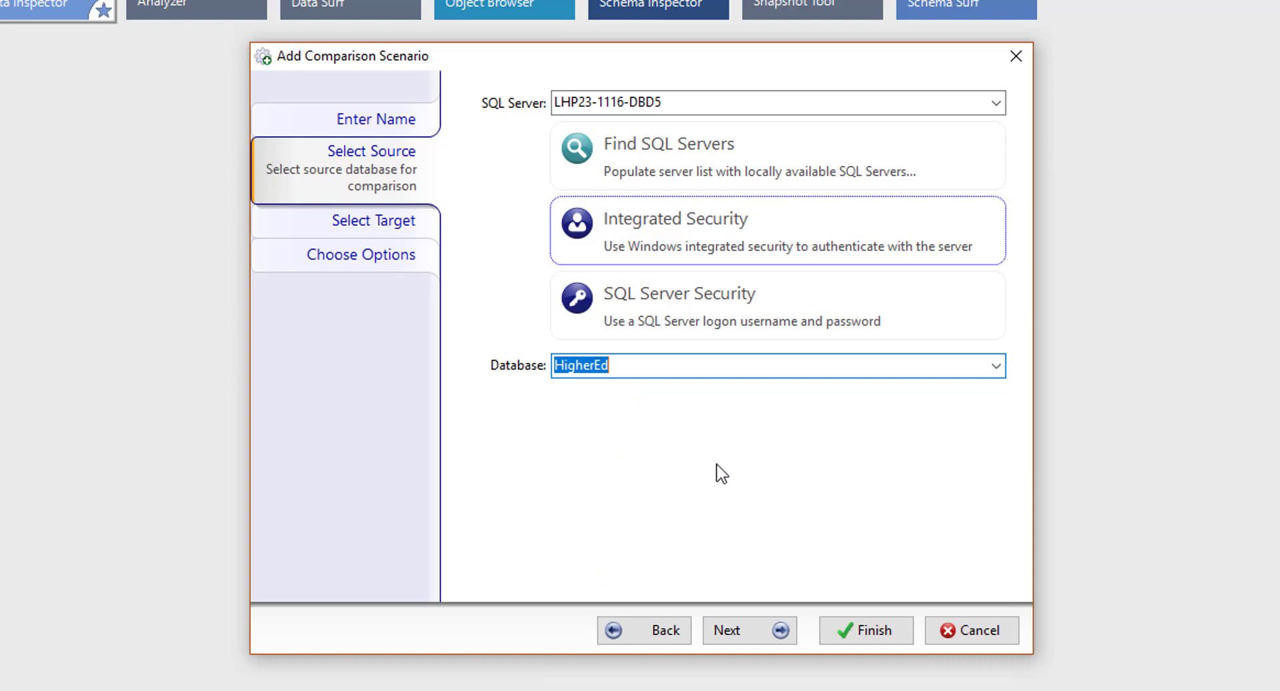
Step: Set the comparison target to the HigherEd_v2 database on SQL Server LHP23-1116-DBD5
click(396, 227)
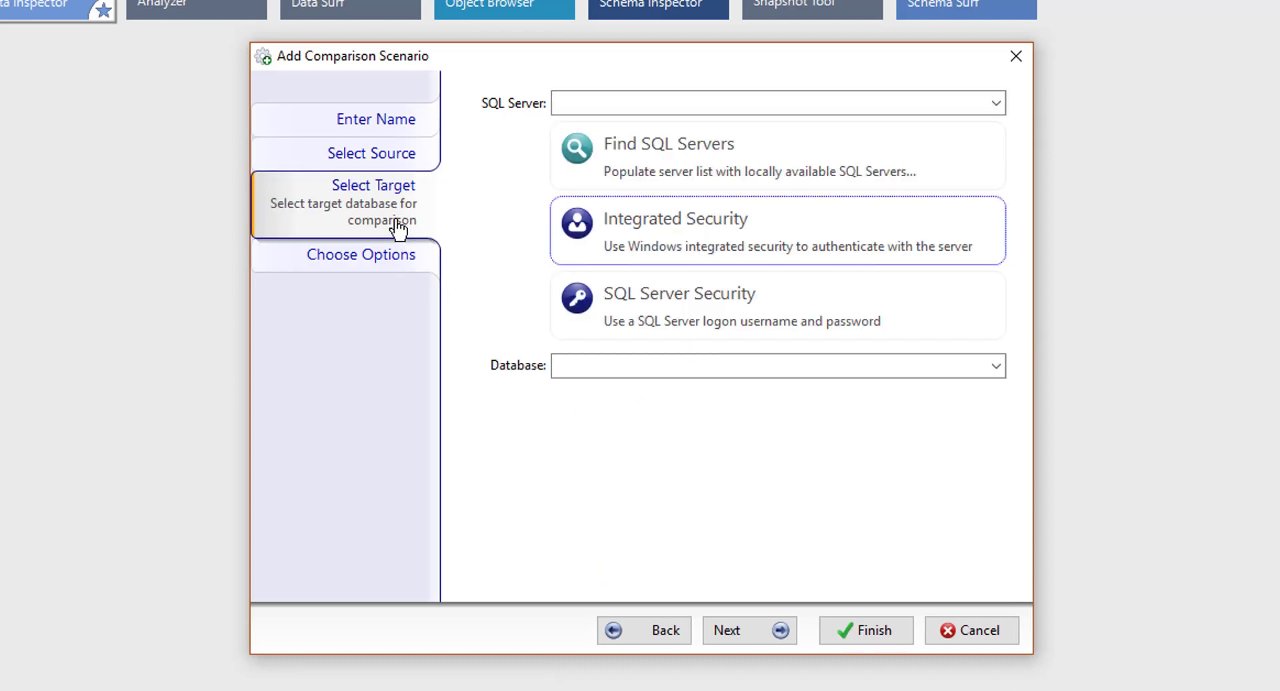
click(996, 103)
click(986, 122)
click(996, 366)
click(667, 537)
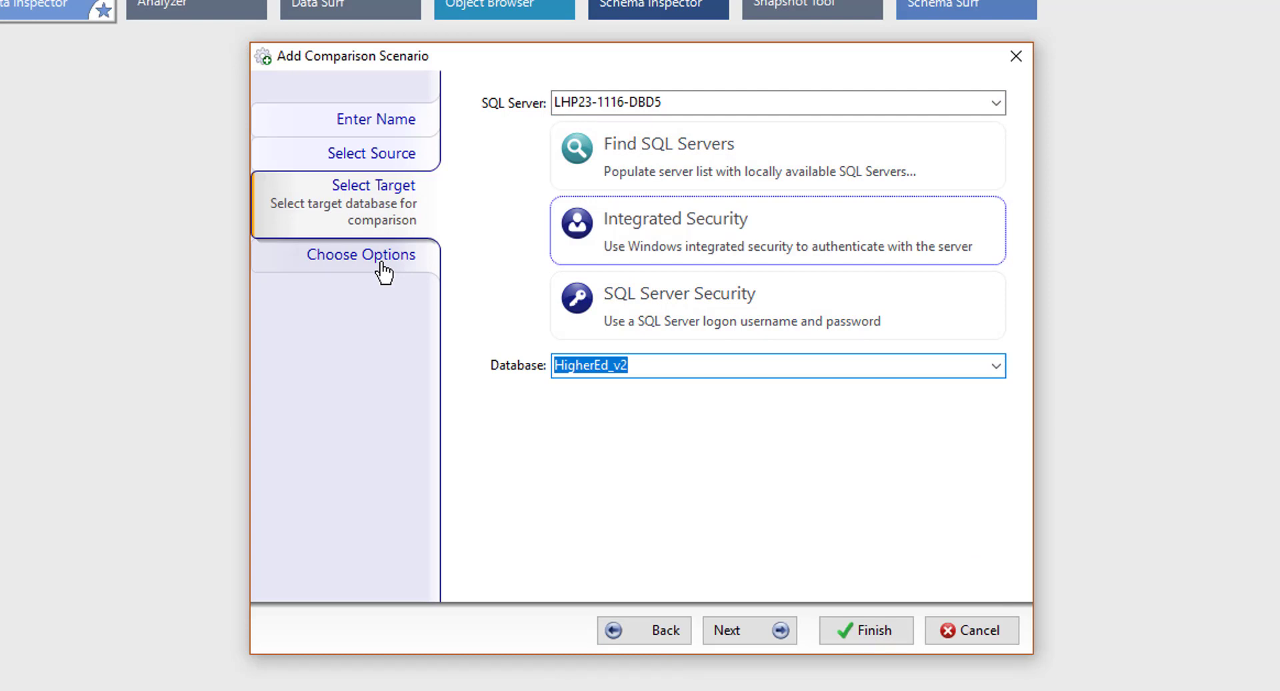
Step: Review the scenario's comparison and generation options, then finish creating the scenario with the default settings
click(383, 271)
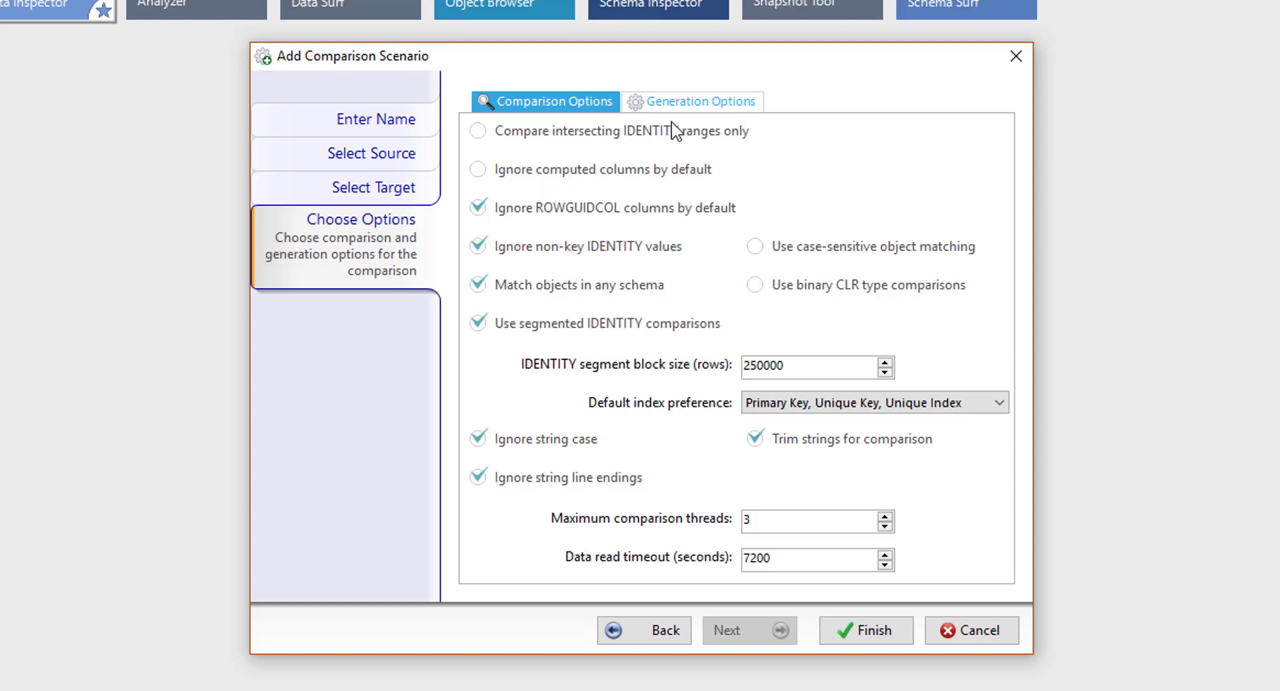
click(679, 106)
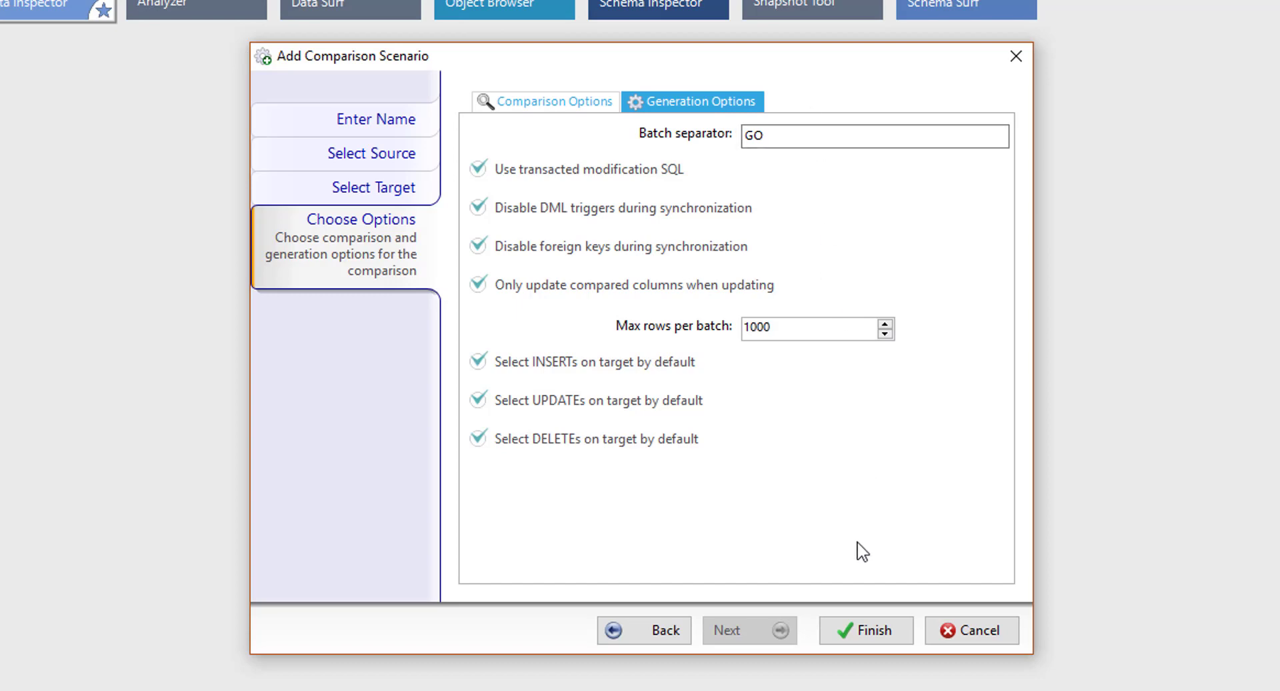
click(846, 638)
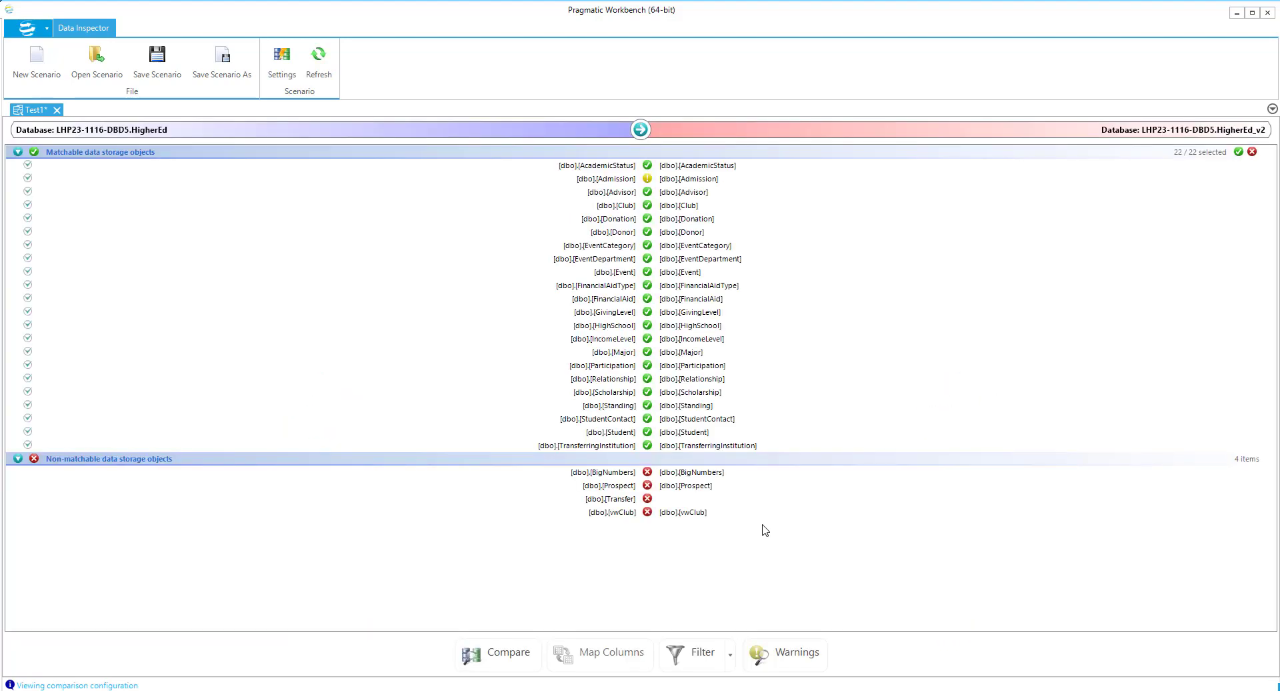
Step: Create a new filter for the comparison objects and add an object type filter under its root
click(681, 660)
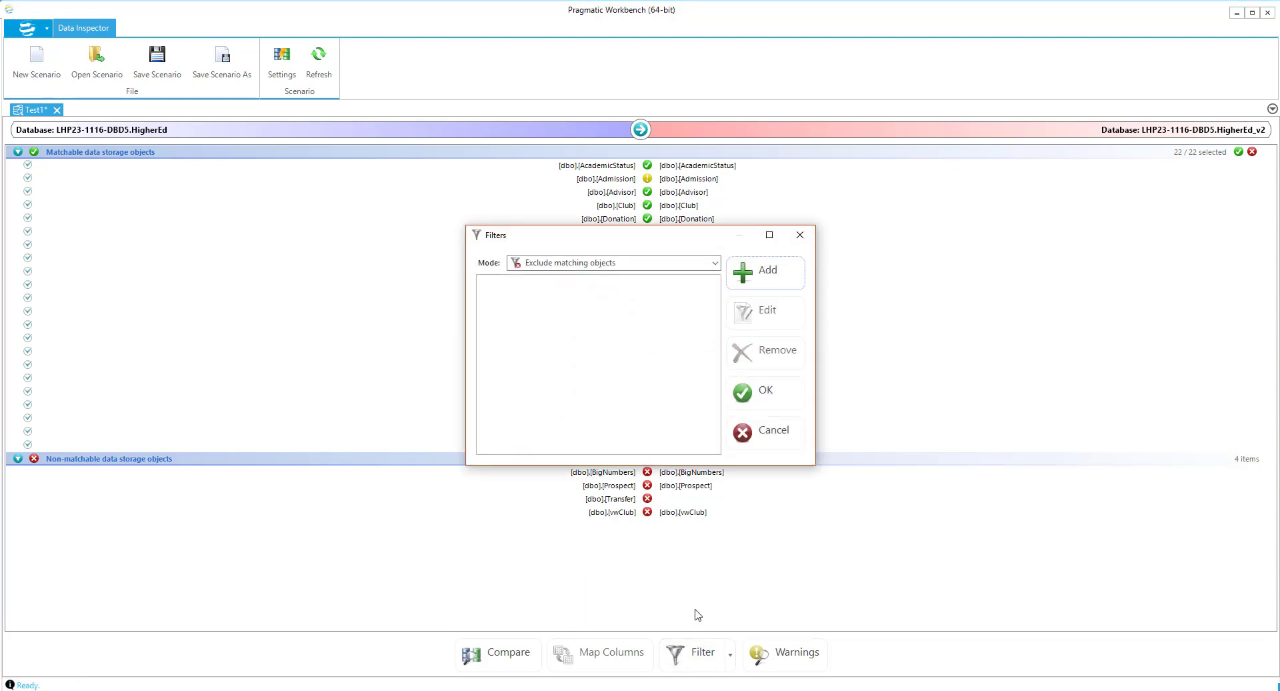
click(770, 267)
right_click(451, 176)
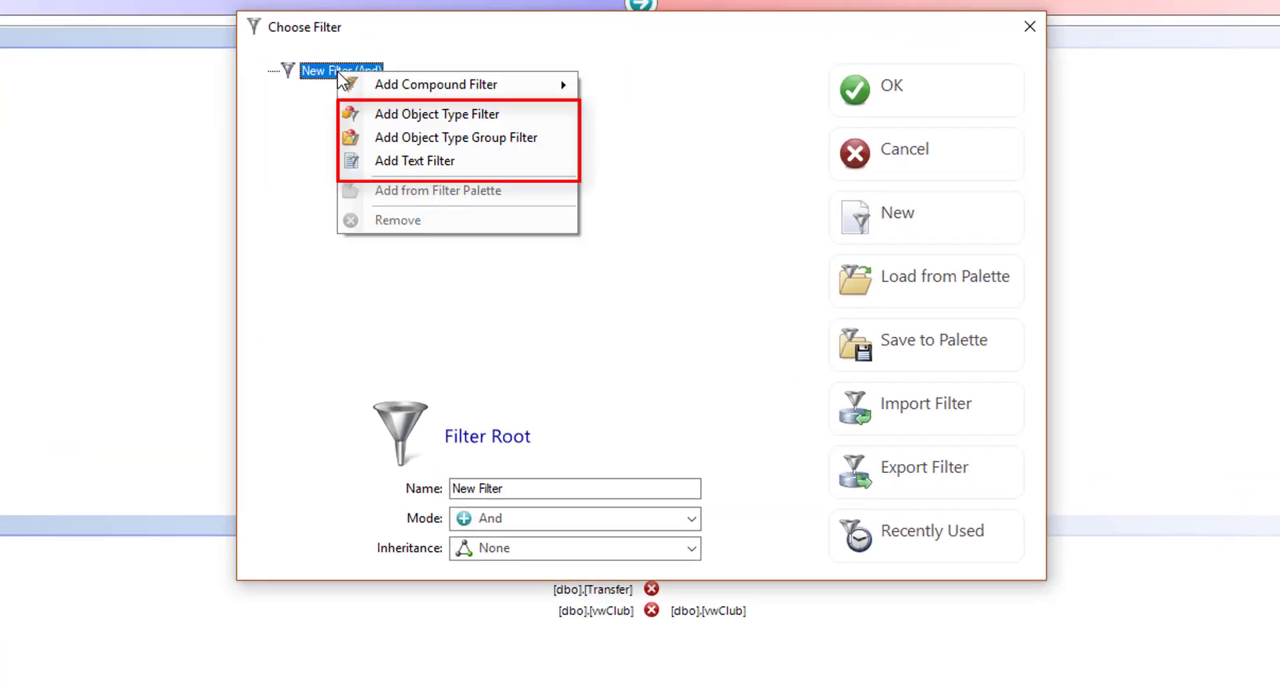
click(385, 35)
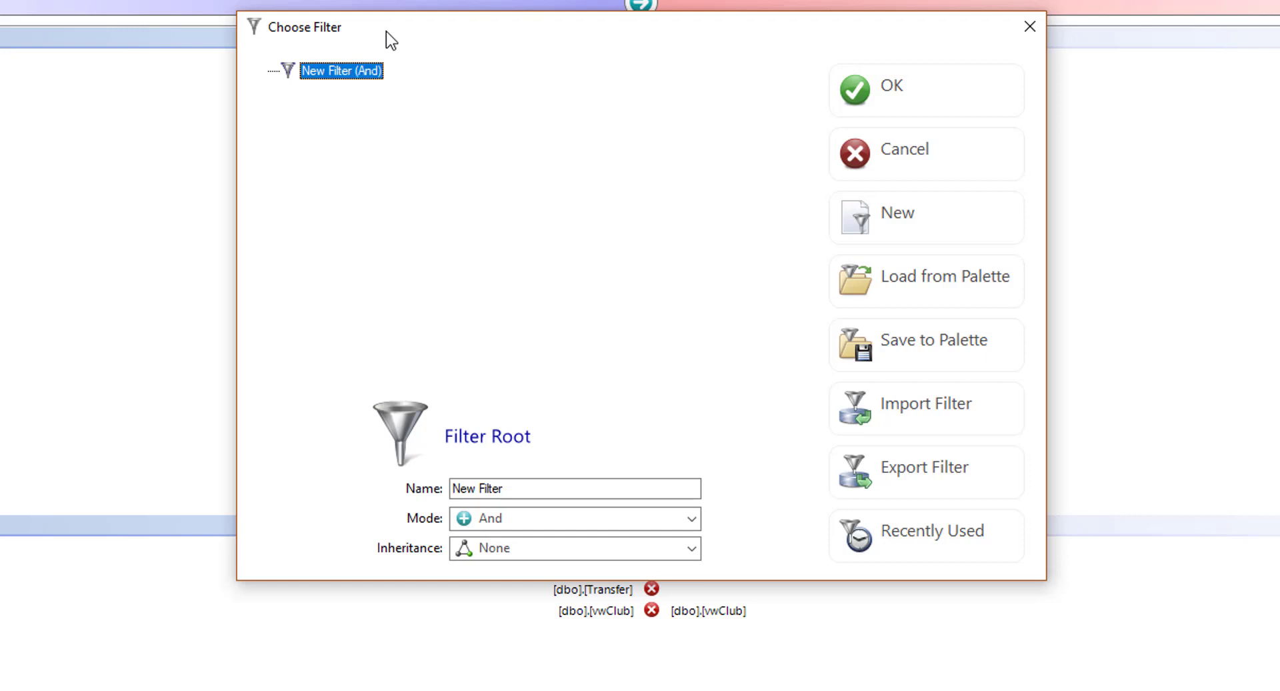
right_click(334, 84)
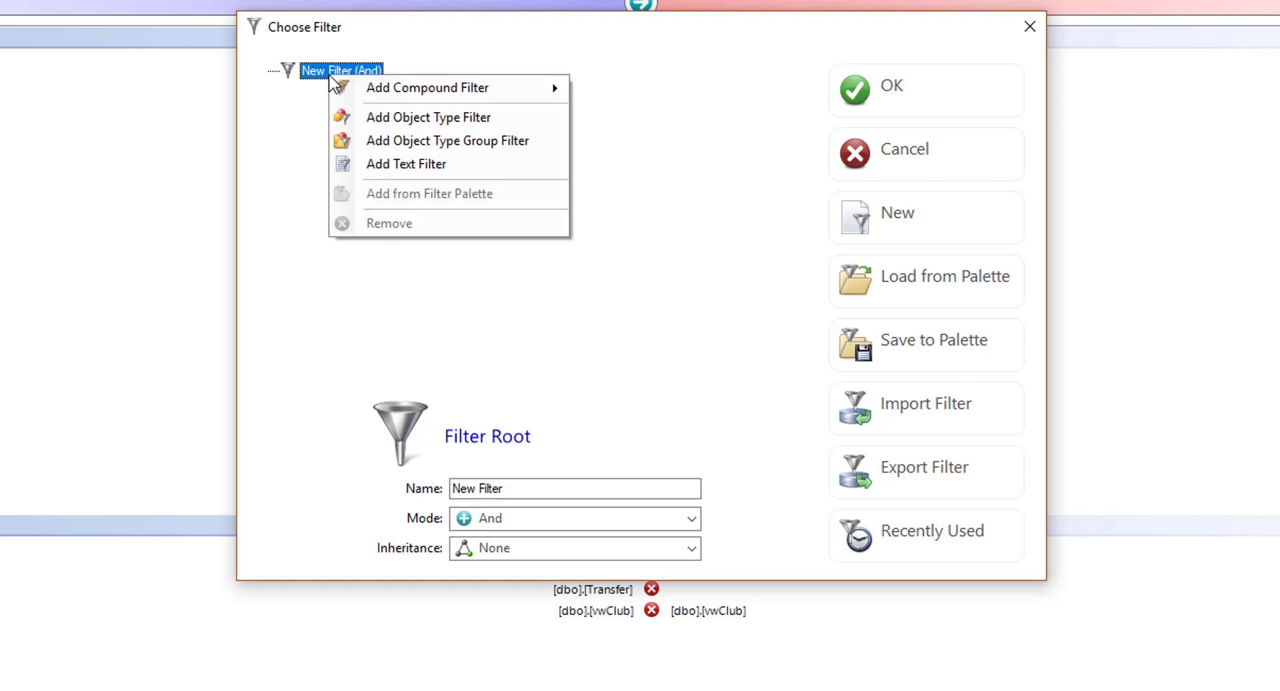
click(358, 119)
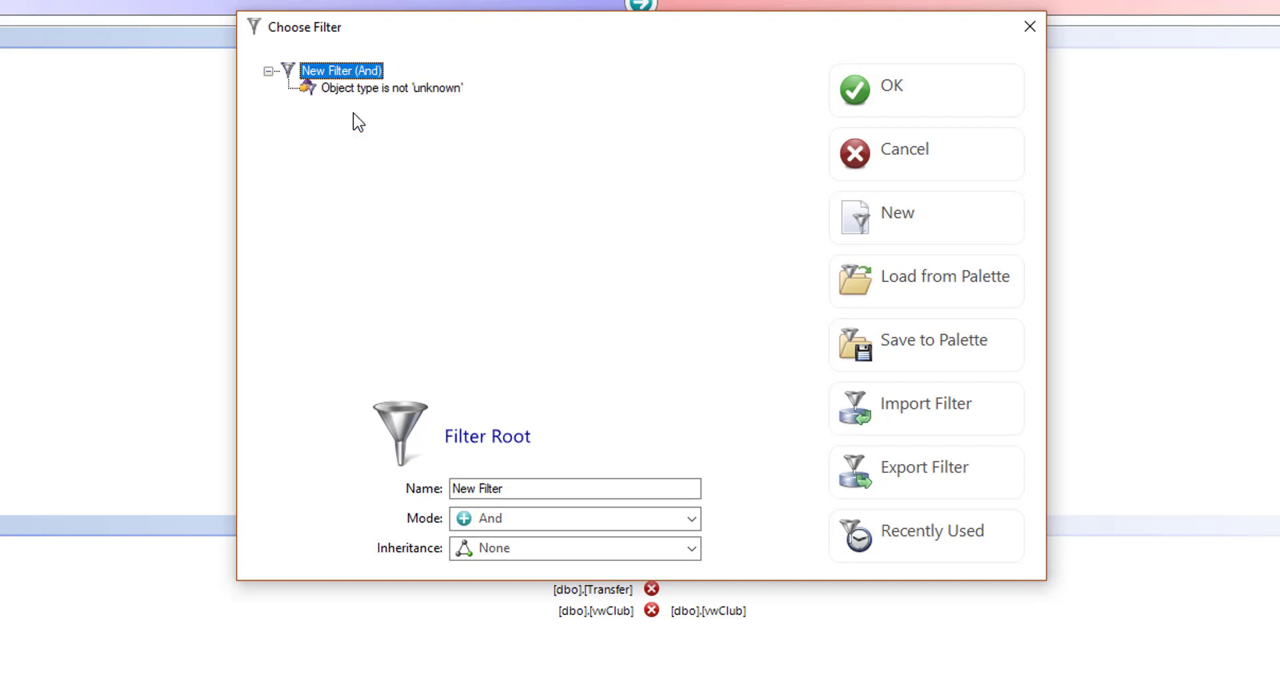
Step: Set the object type filter's condition to "is" with the type Table
click(373, 90)
click(692, 518)
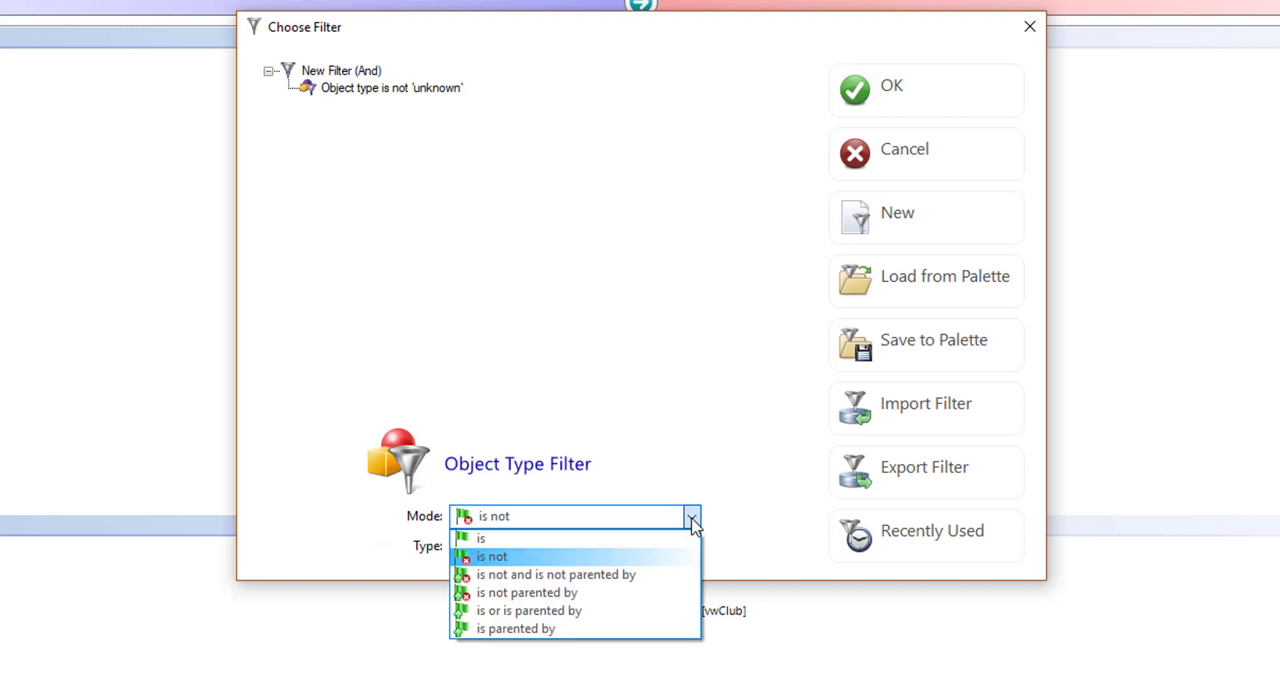
click(689, 537)
click(692, 546)
click(692, 568)
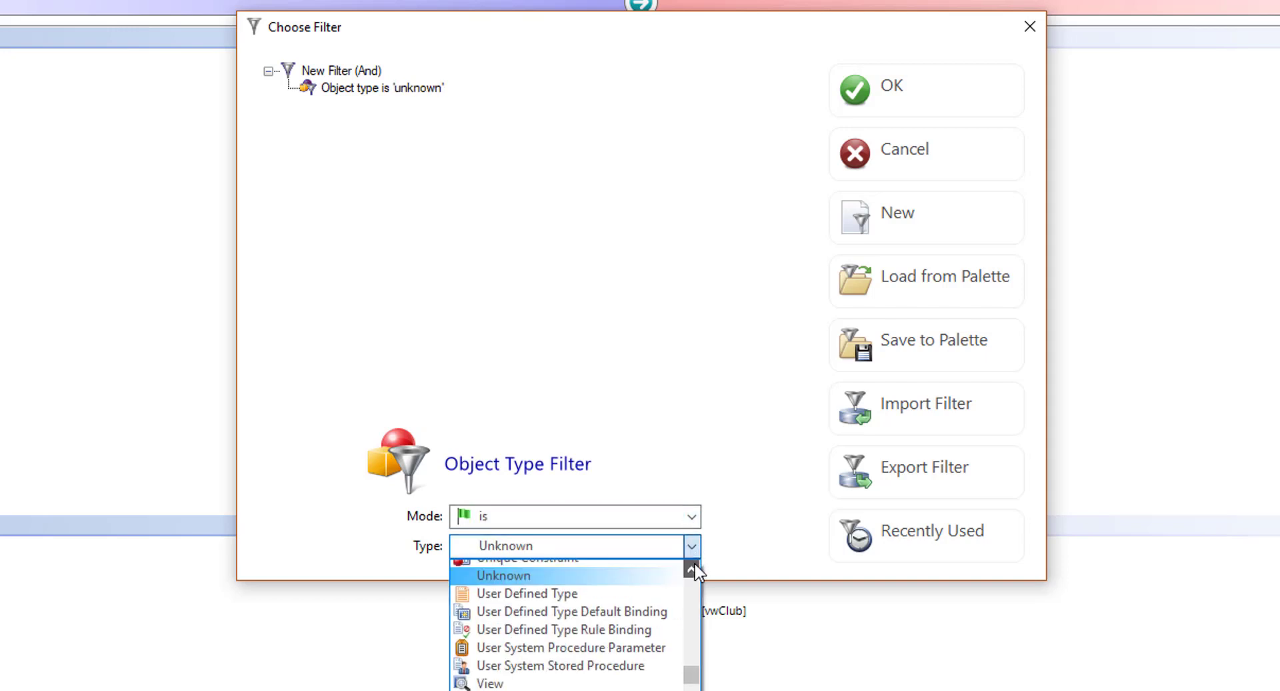
click(692, 569)
click(662, 589)
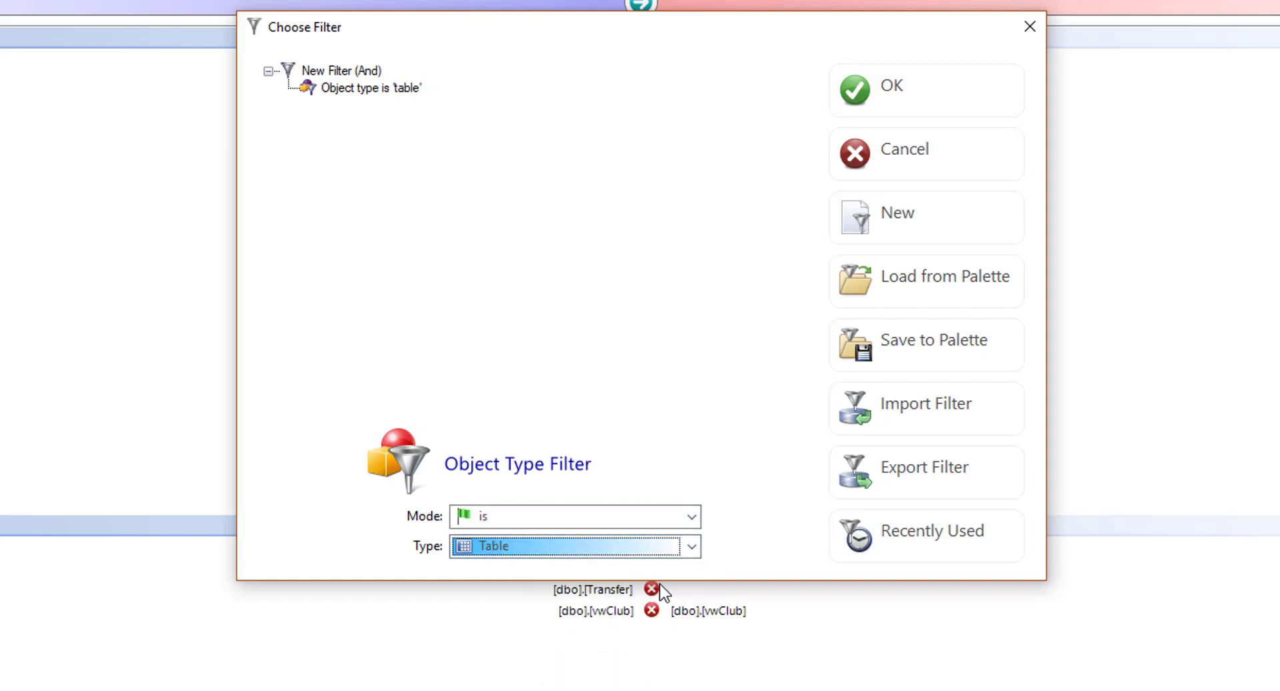
Step: Apply the filter under the name NoView and hide the filtered-out objects from the comparison list
click(900, 81)
text(N)
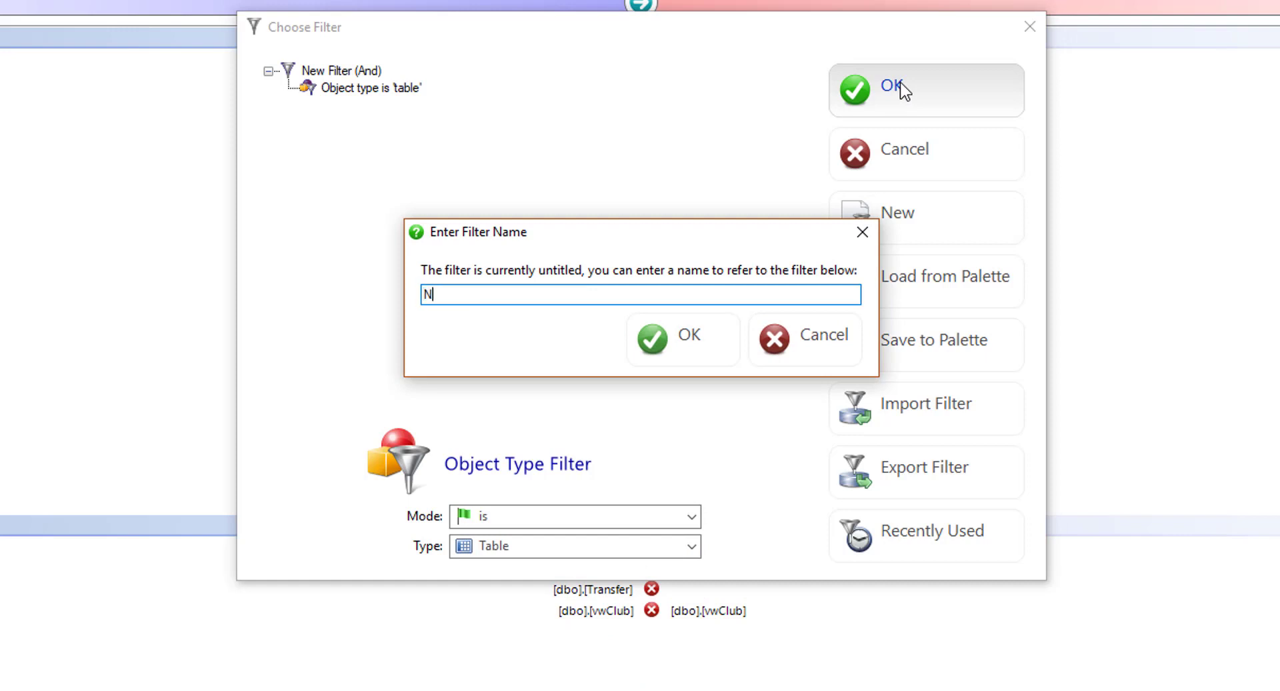
text(oView)
click(686, 343)
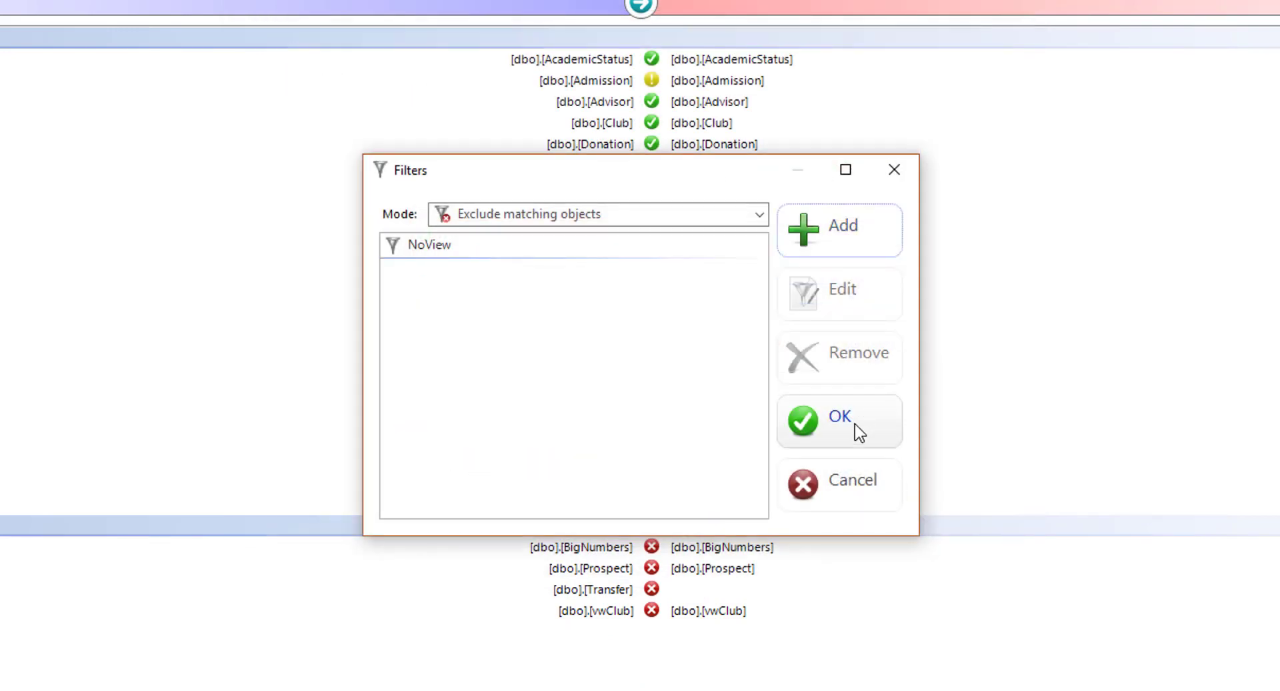
click(839, 420)
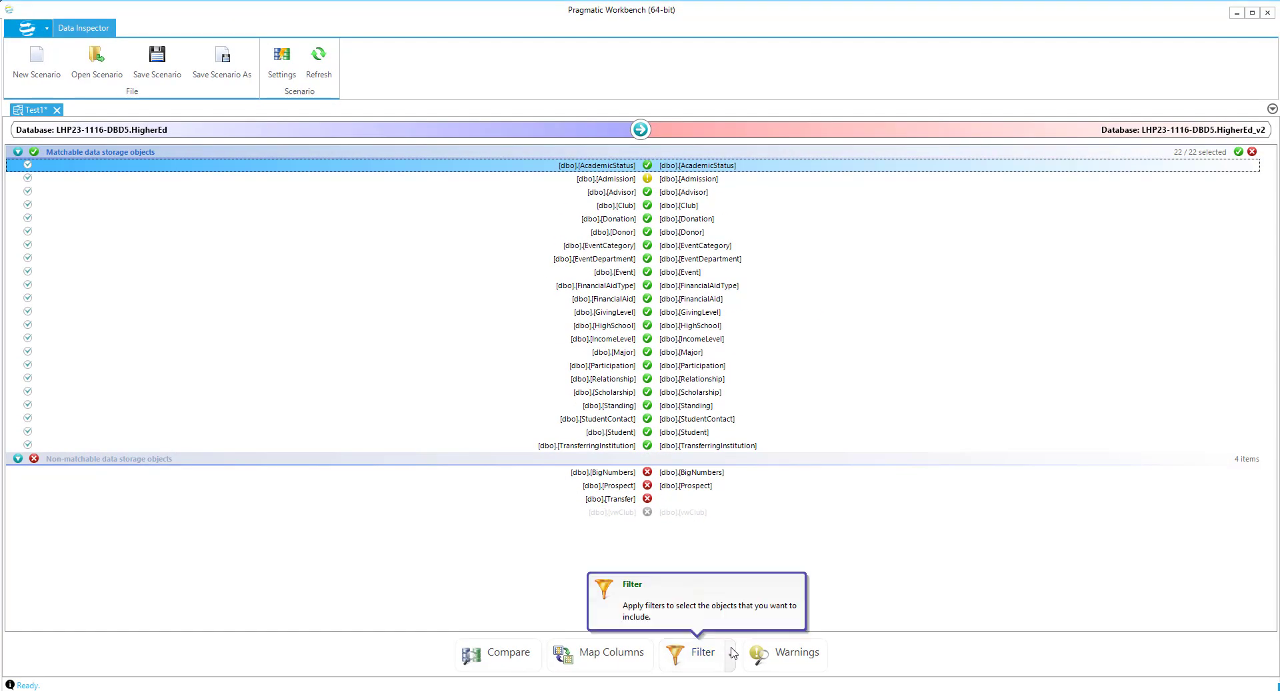
click(733, 651)
click(742, 670)
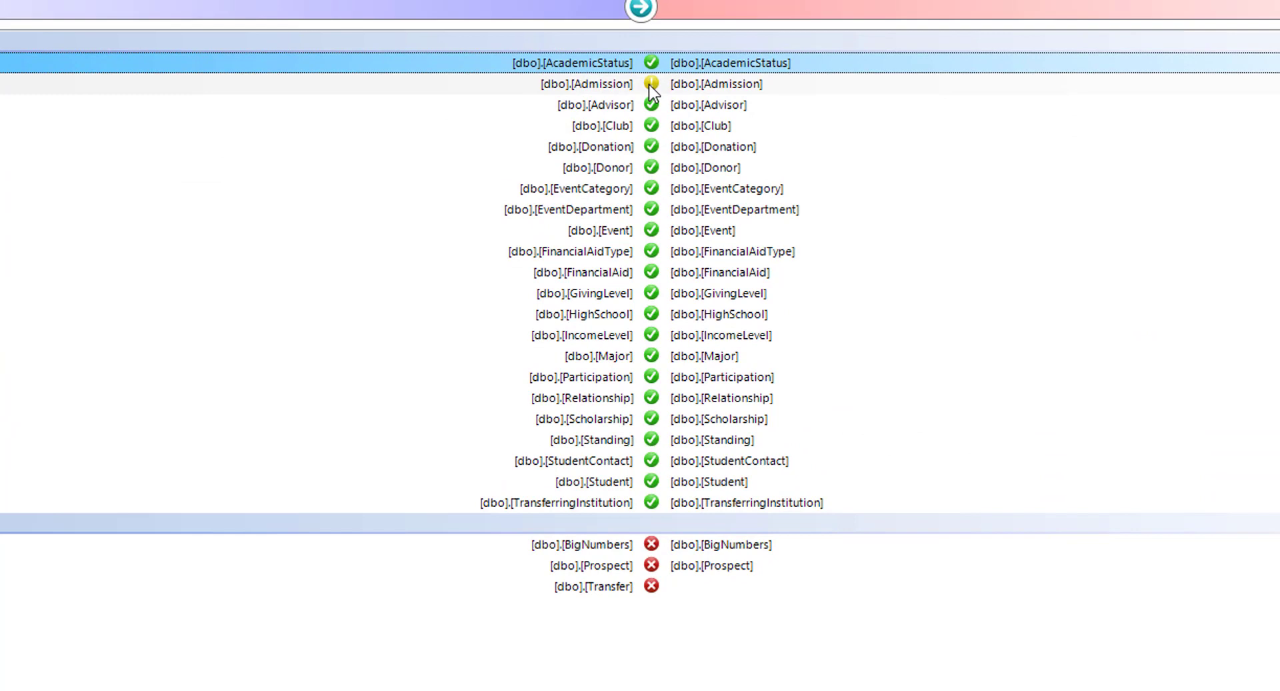
Step: In the column mappings of [dbo].[Admission], include the HighSchoolGPA source column and map it to the target column HSGPA
click(649, 86)
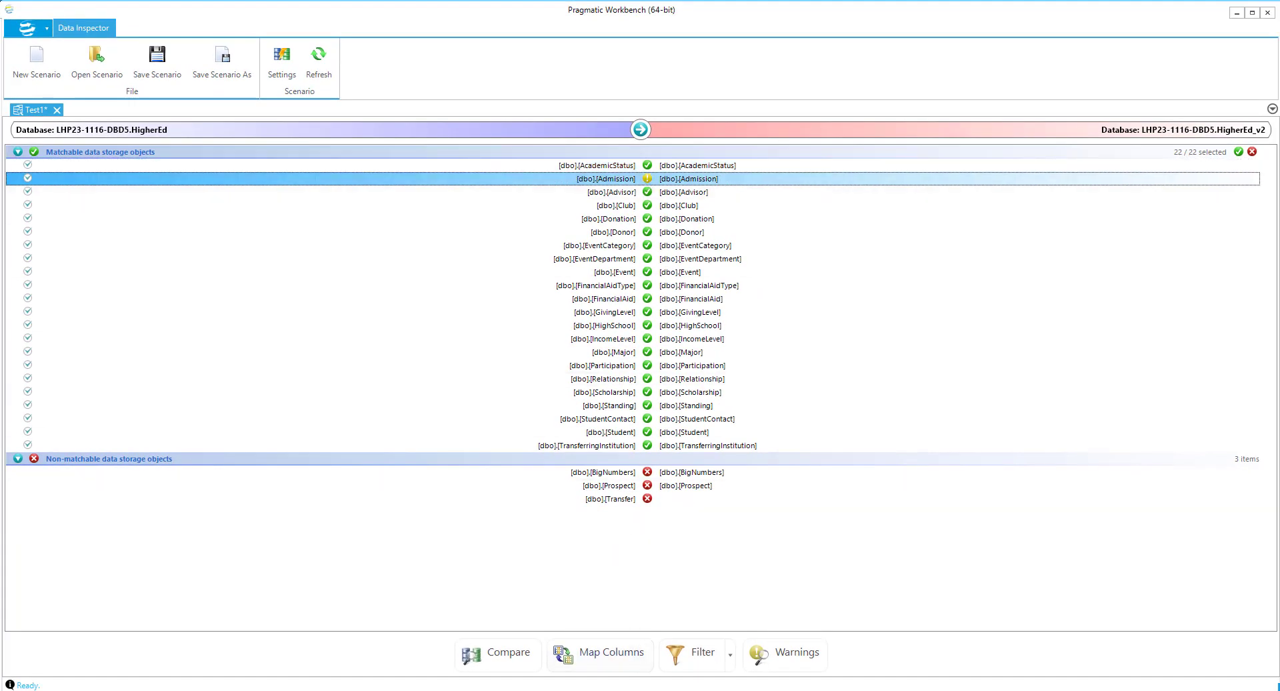
click(611, 653)
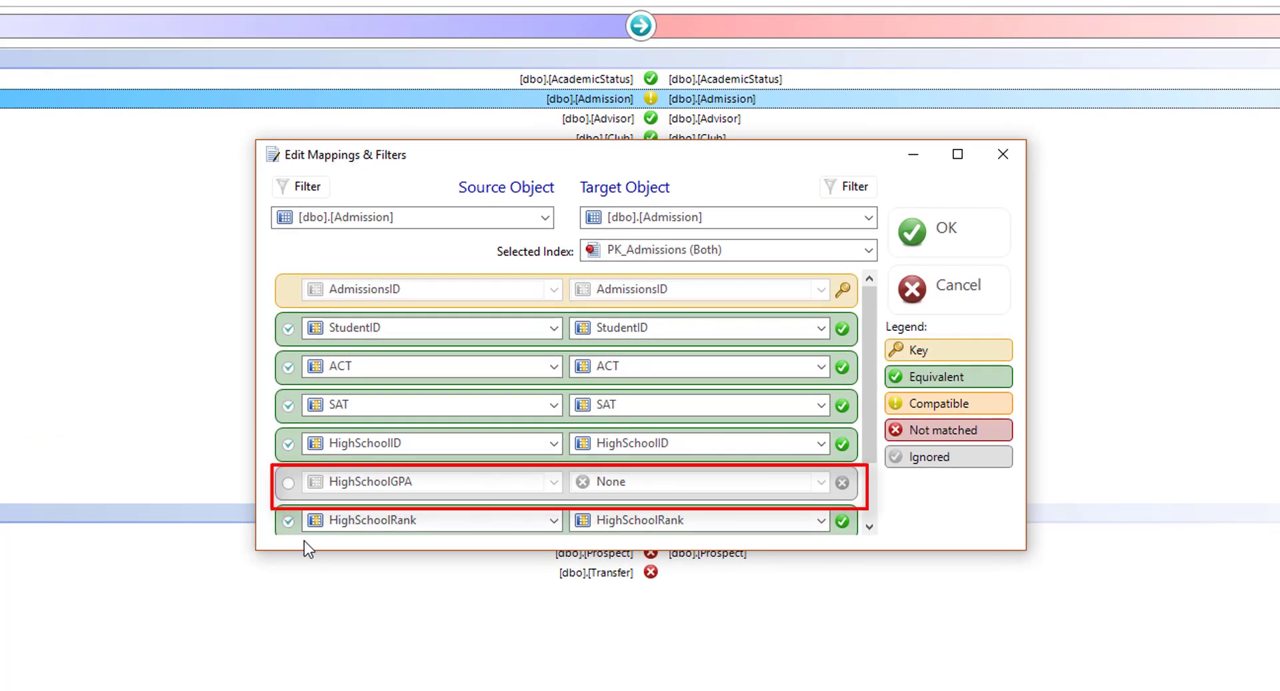
click(286, 482)
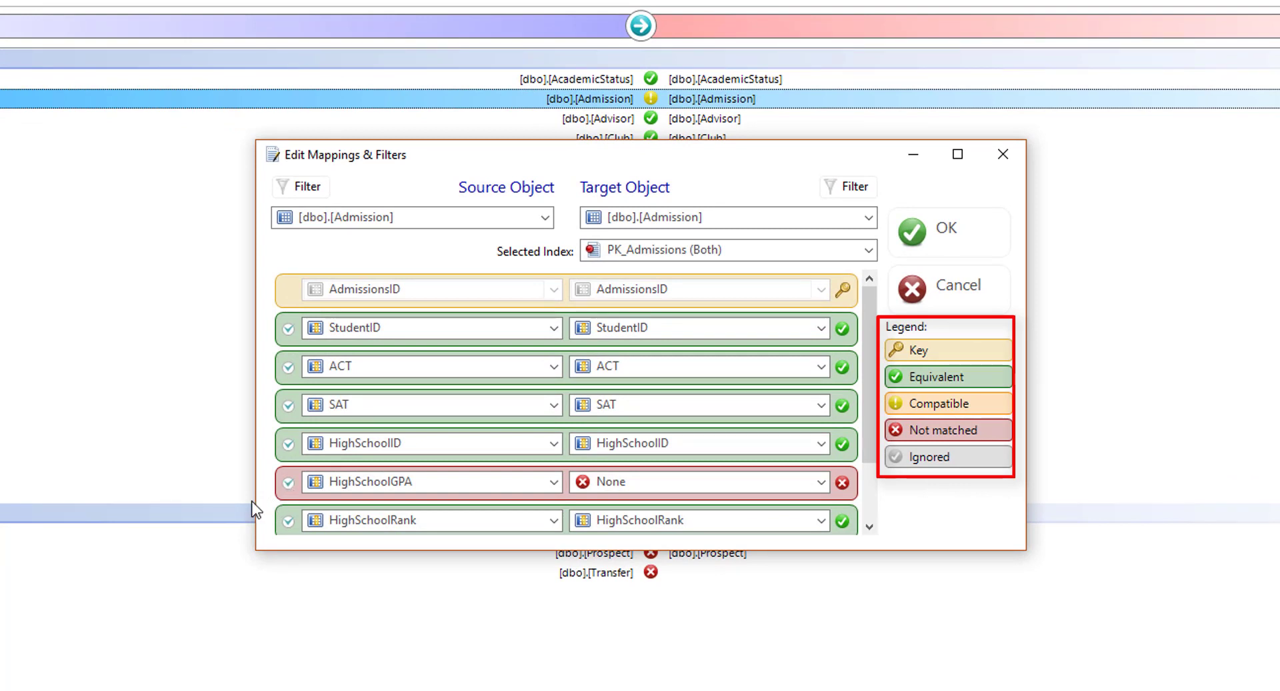
click(822, 483)
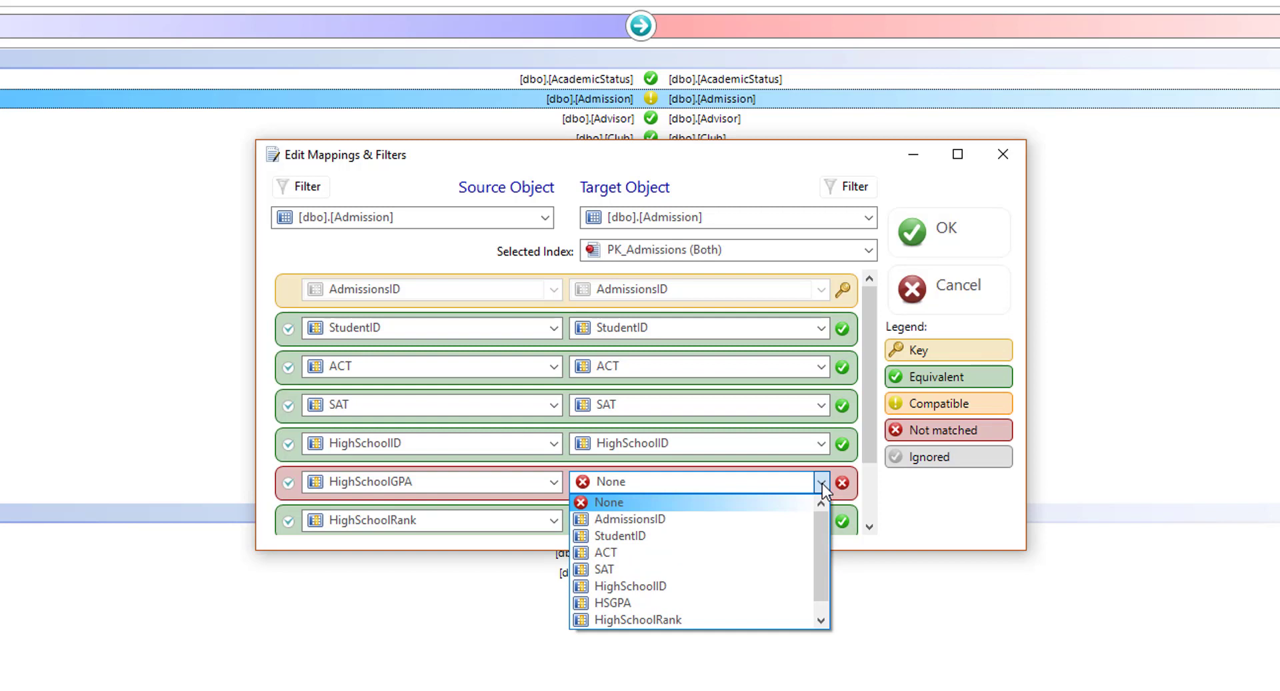
click(780, 608)
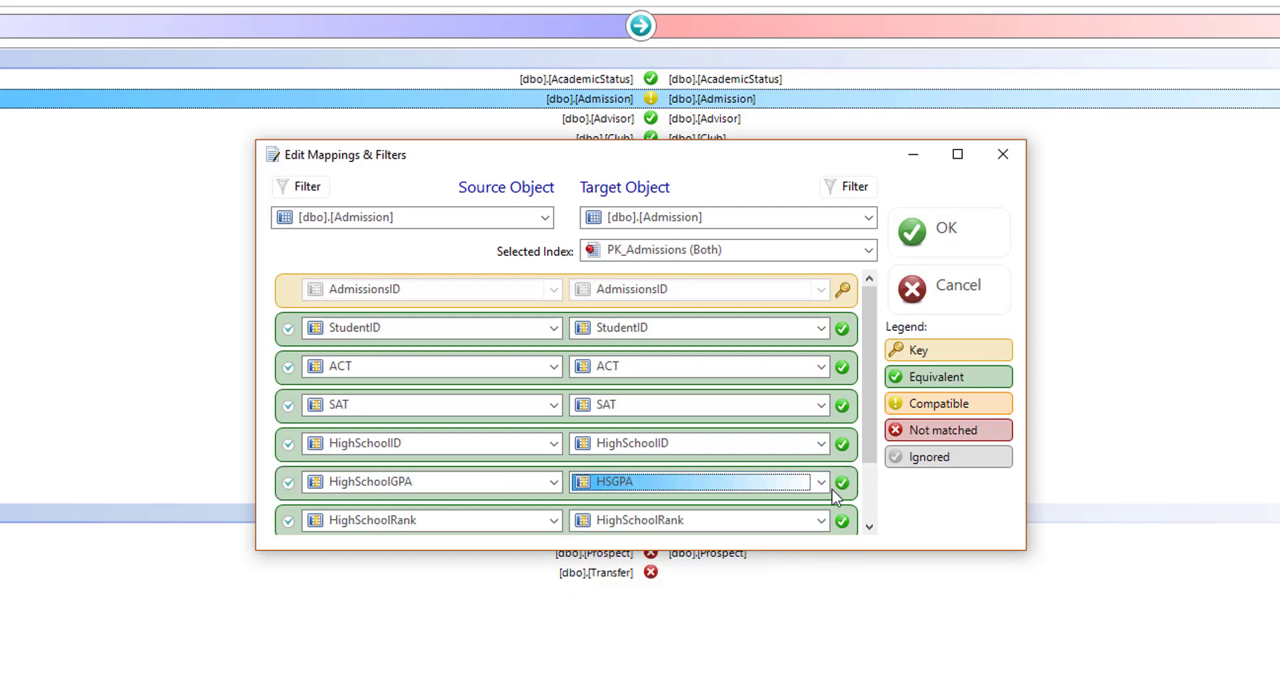
click(854, 188)
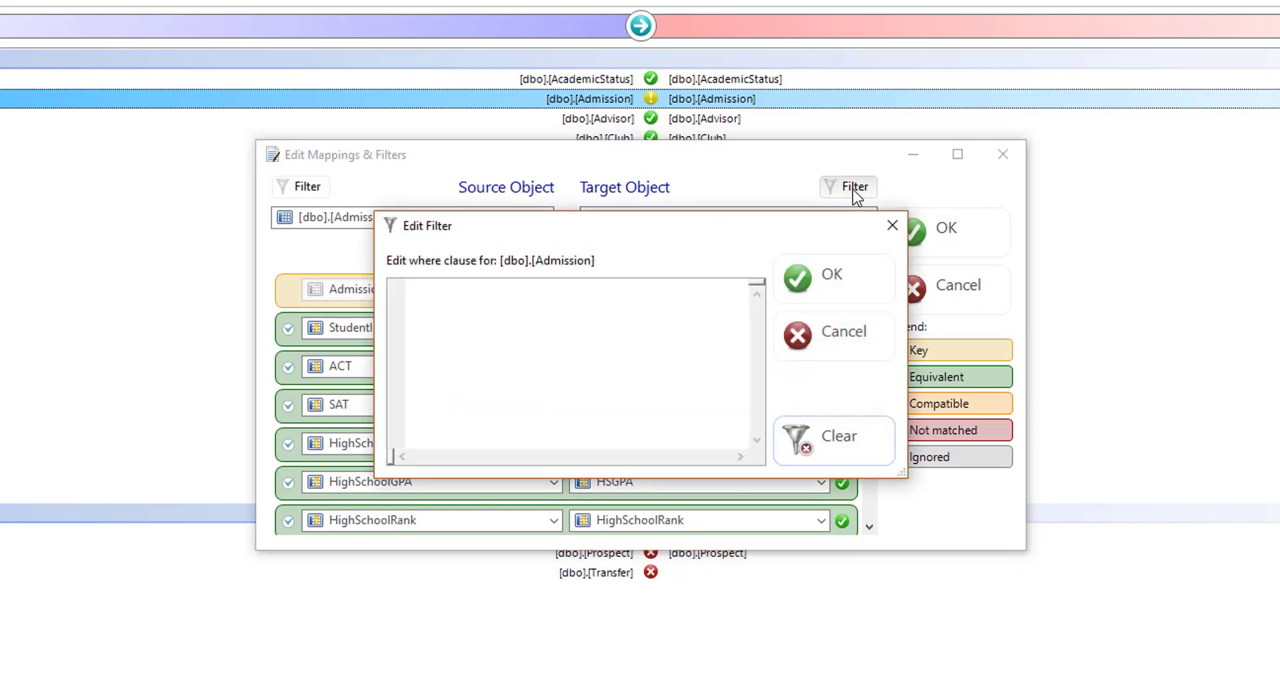
click(594, 310)
text(WHER)
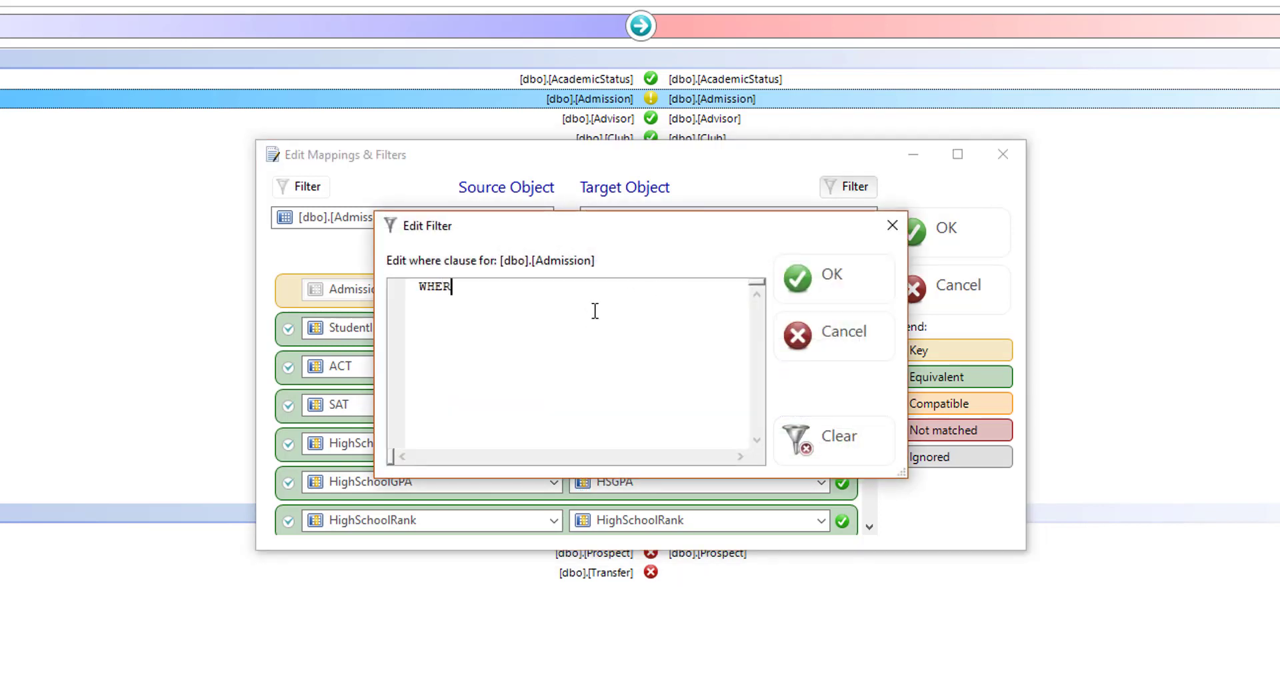
text(E HighSchoolGPA is n)
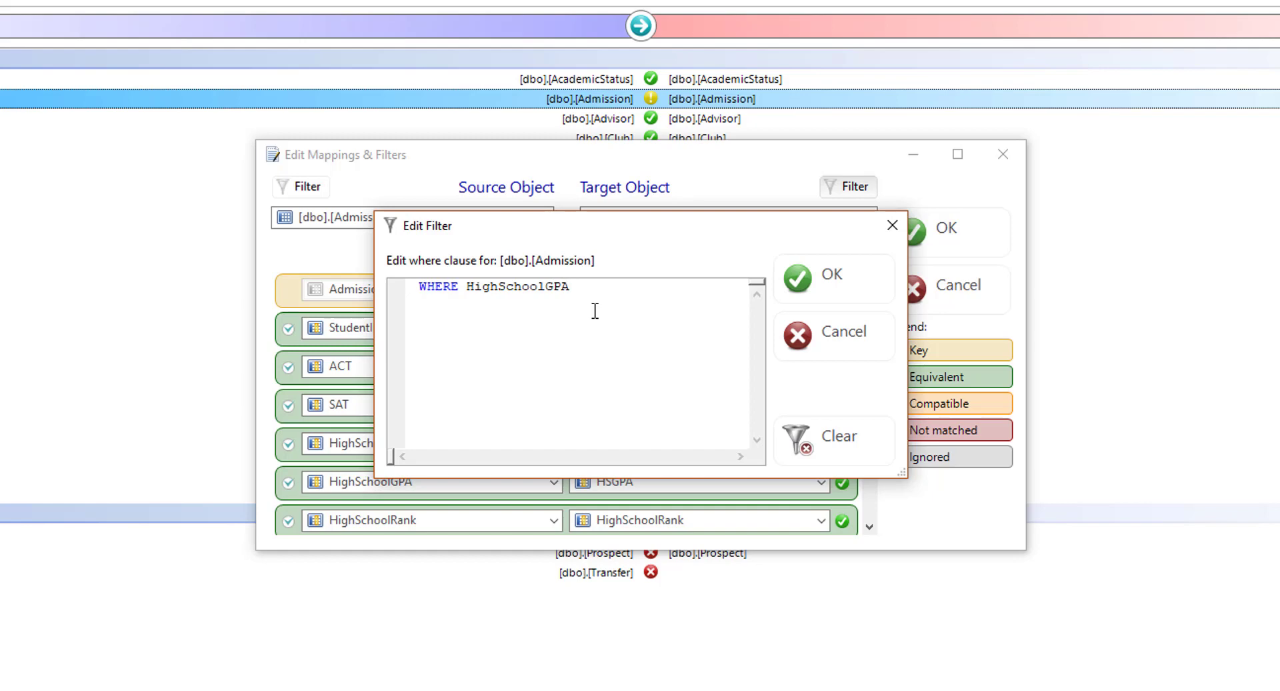
text(ot NULL)
click(843, 339)
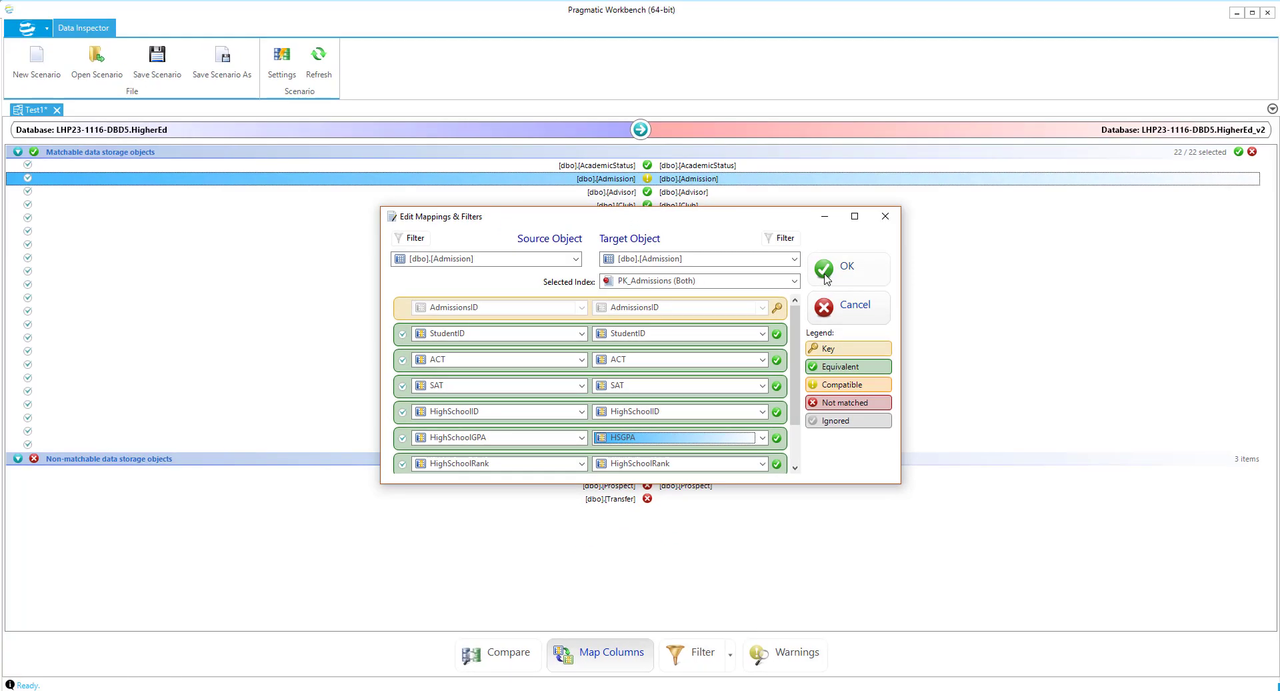
Step: Accept the [dbo].[Admission] column mappings and open the configuration warnings for the comparison
click(824, 269)
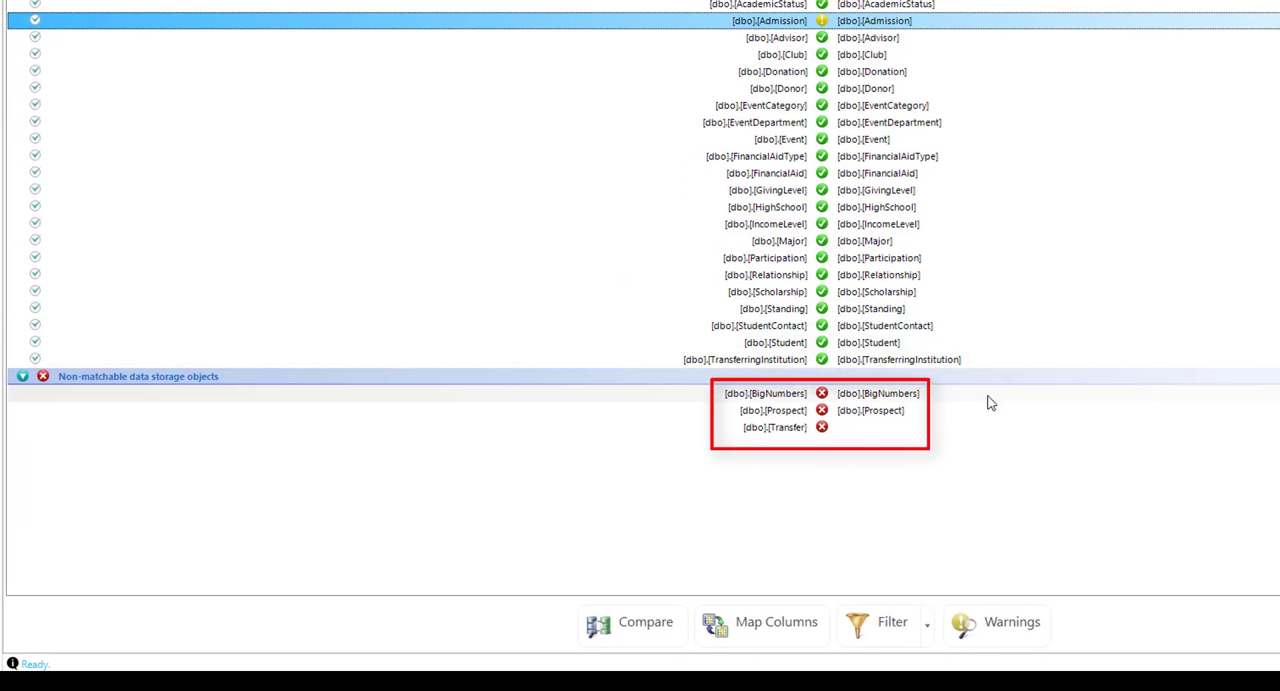
click(1018, 639)
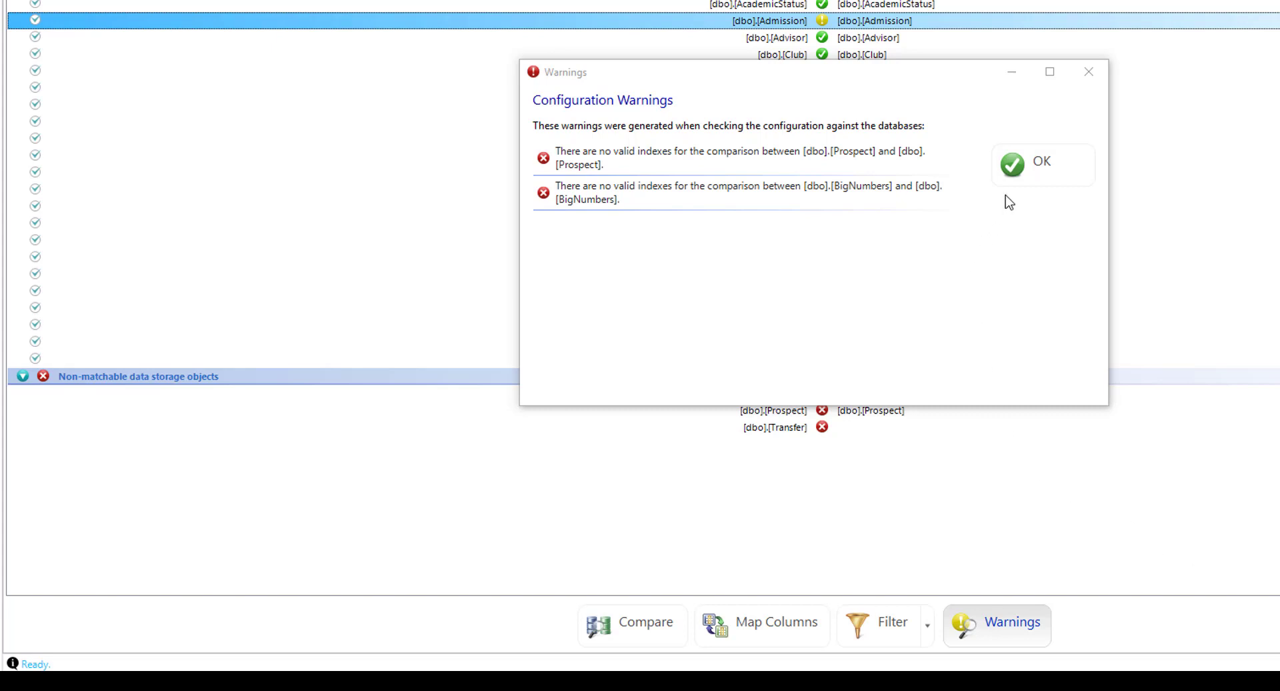
Step: Dismiss the configuration warnings and review the comparison and generation options in the Test1 scenario settings
click(1014, 163)
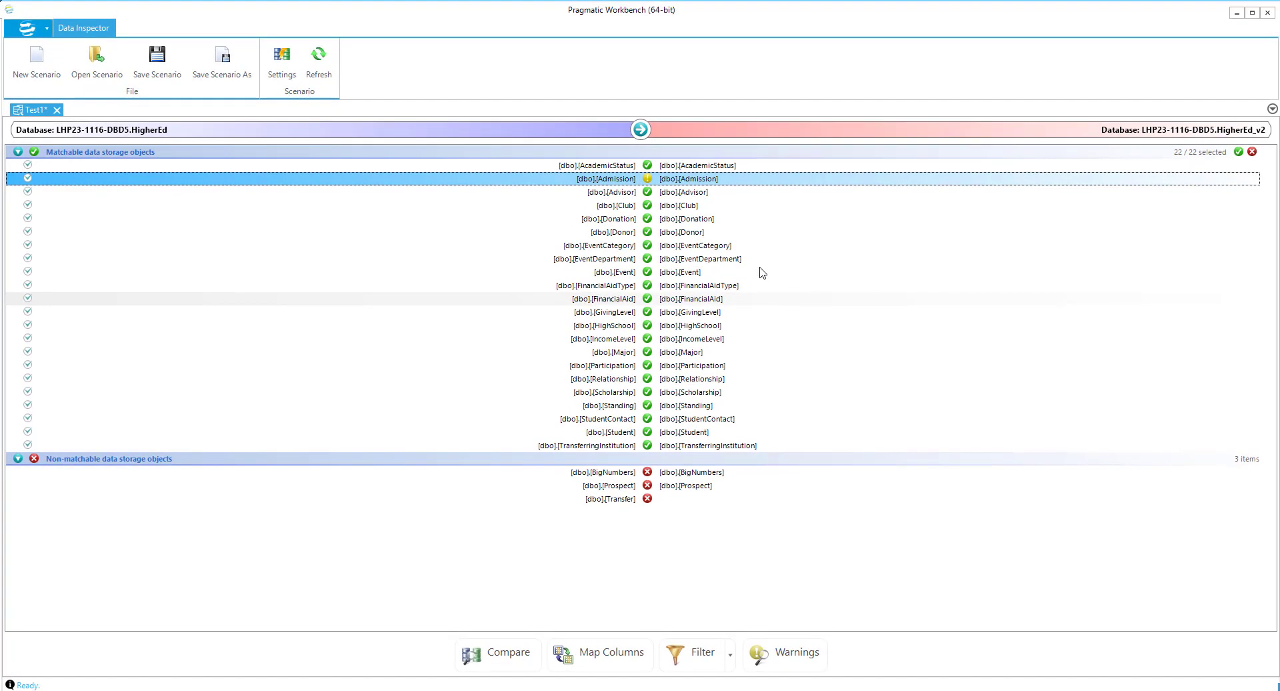
click(275, 77)
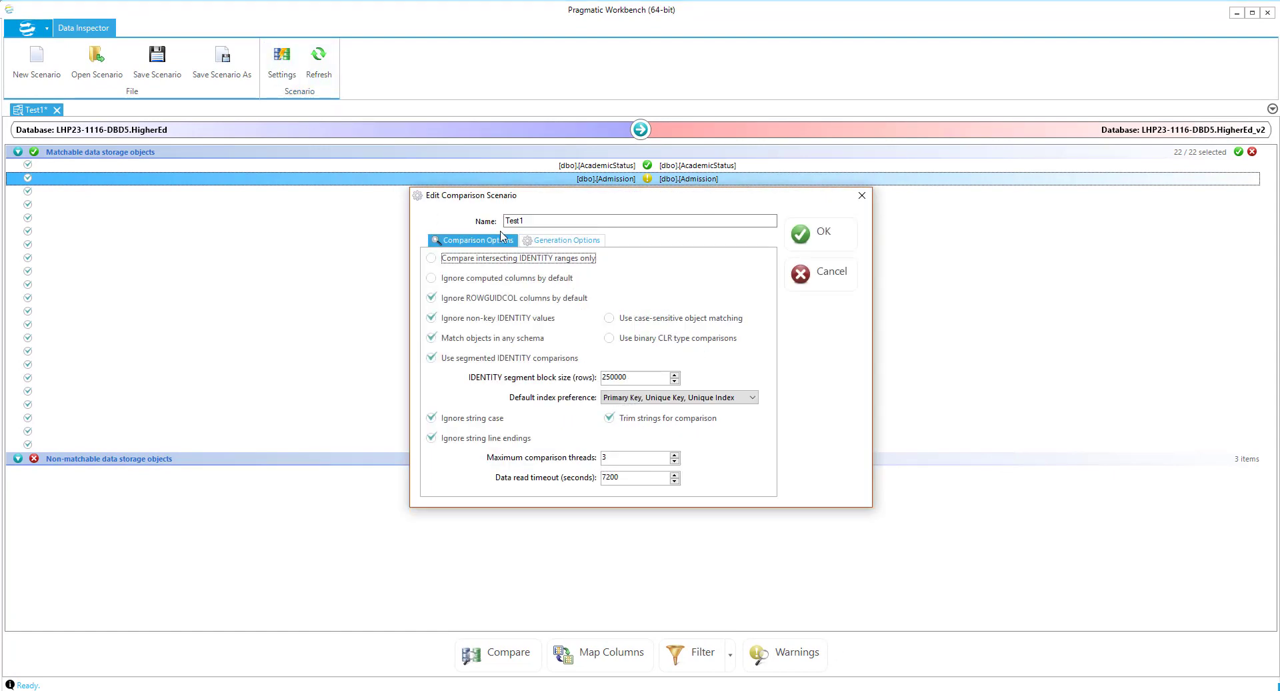
click(561, 240)
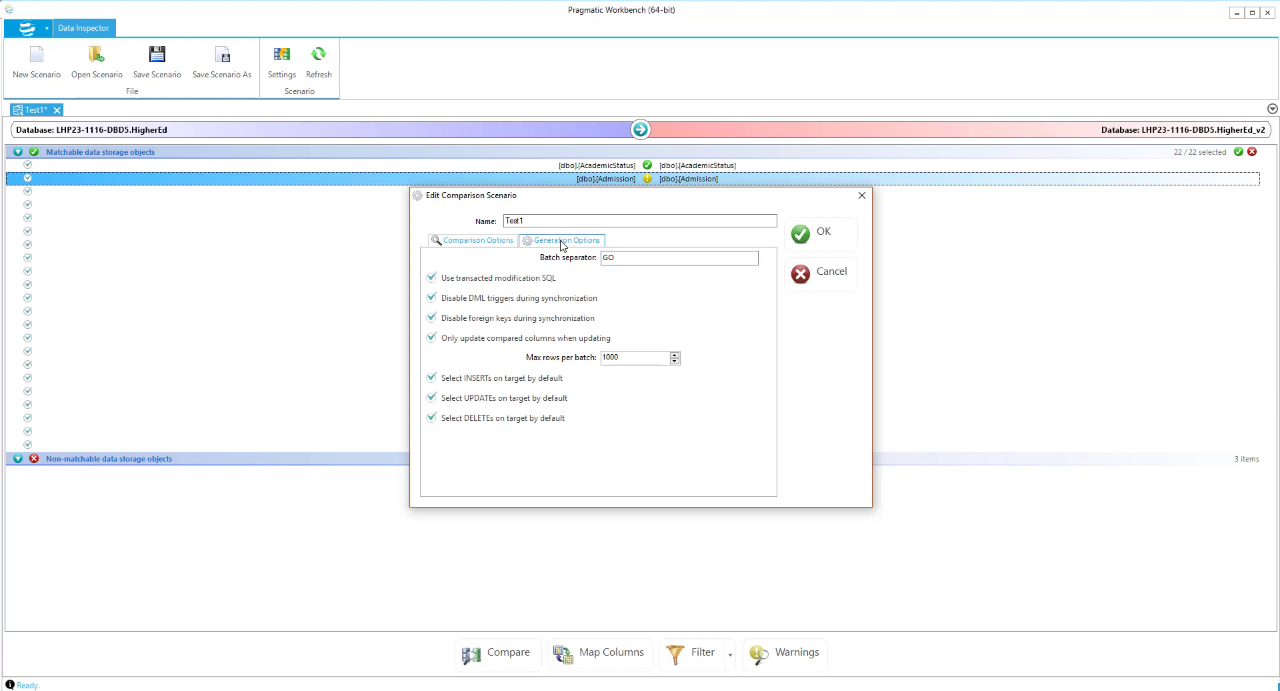
click(861, 195)
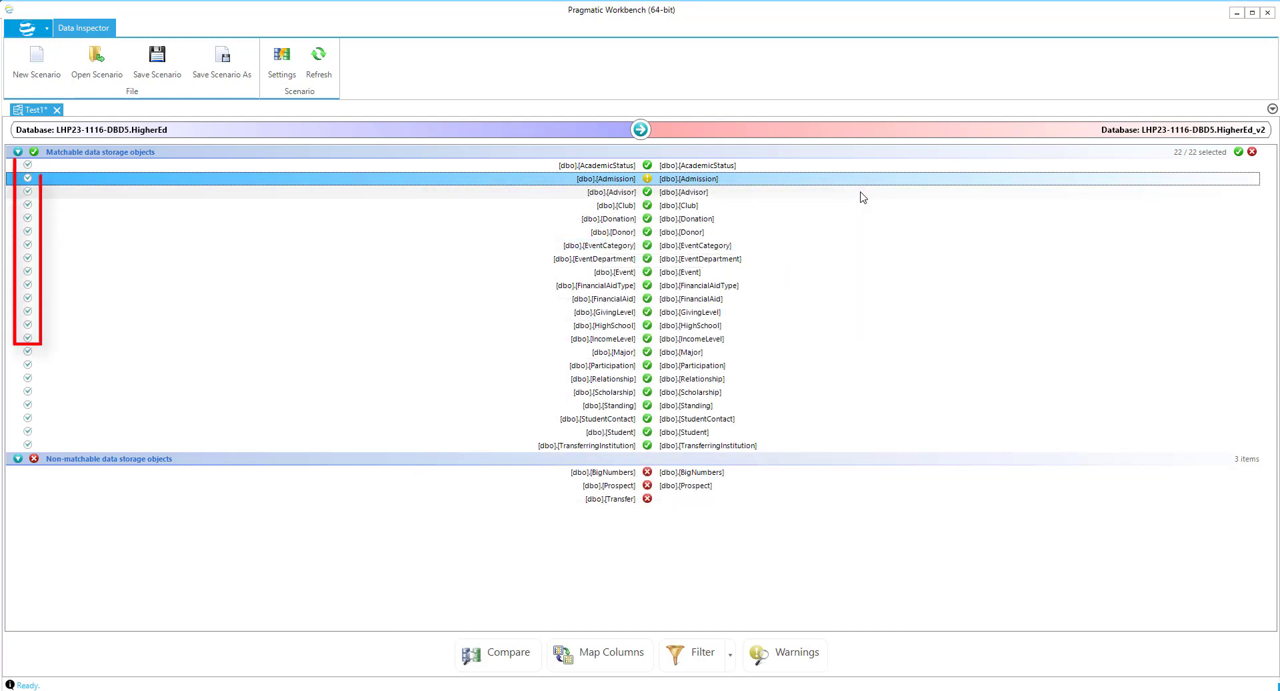
Step: Run the data comparison and display the row-by-row differences grid for [dbo].[Student]
click(502, 653)
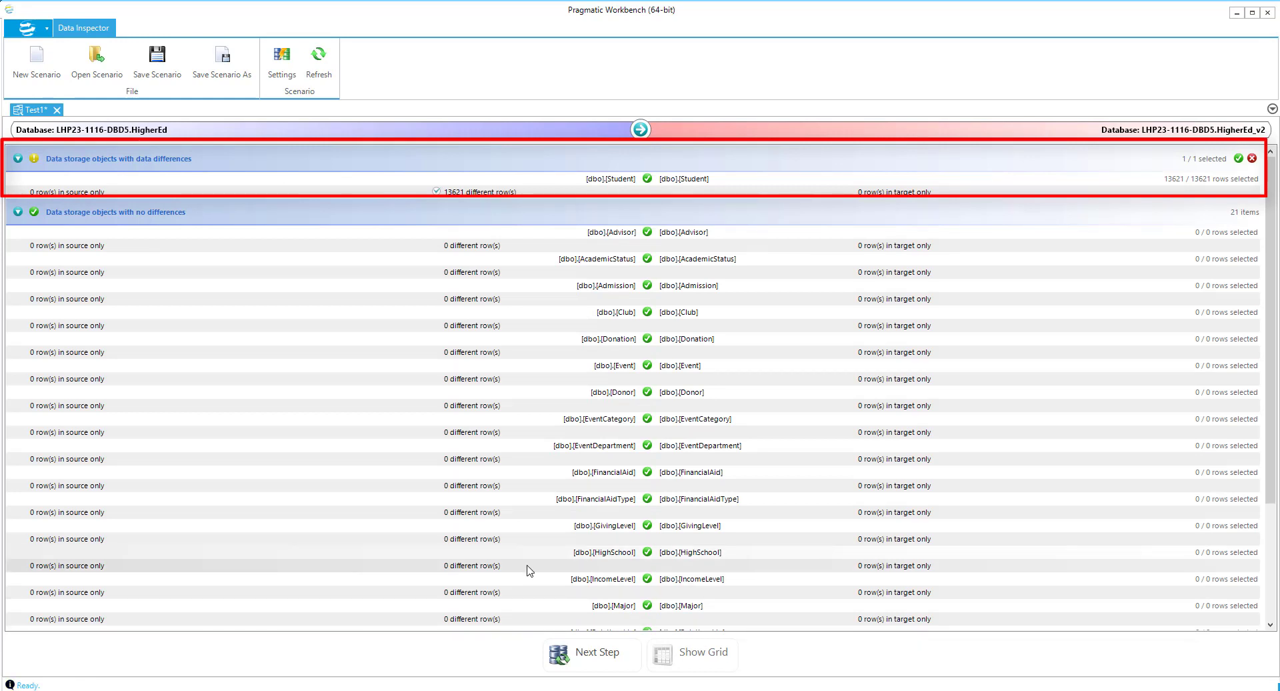
click(648, 180)
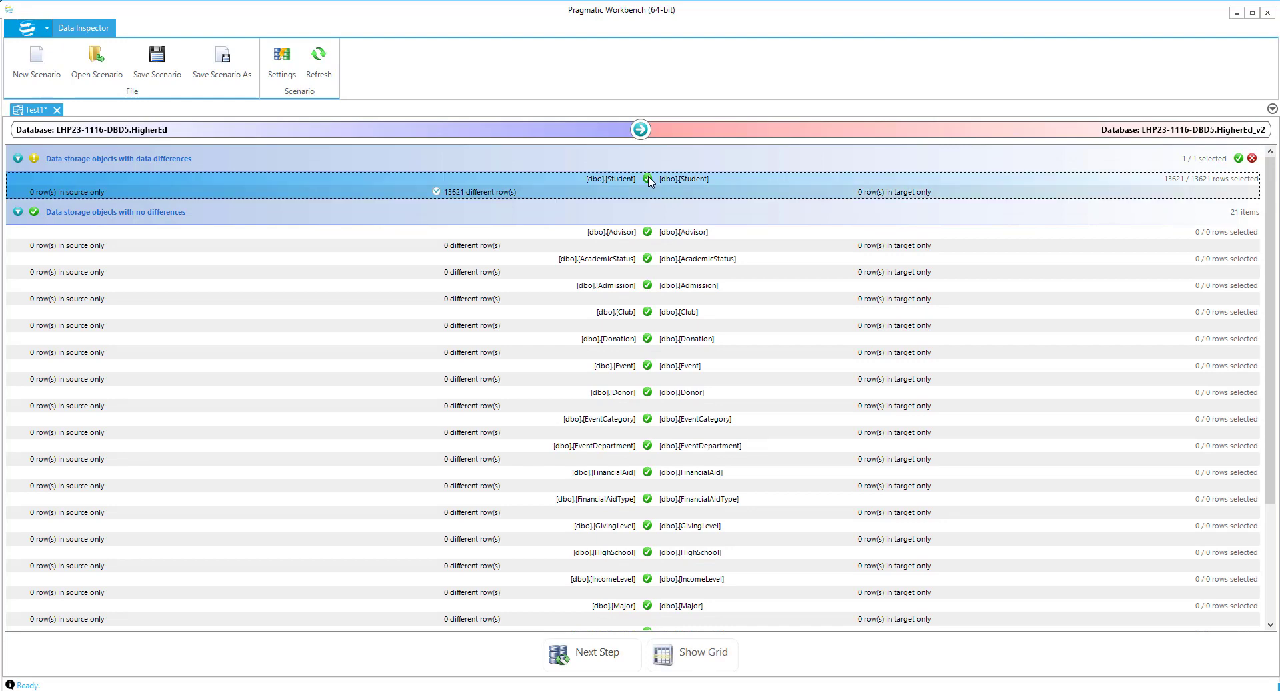
click(658, 648)
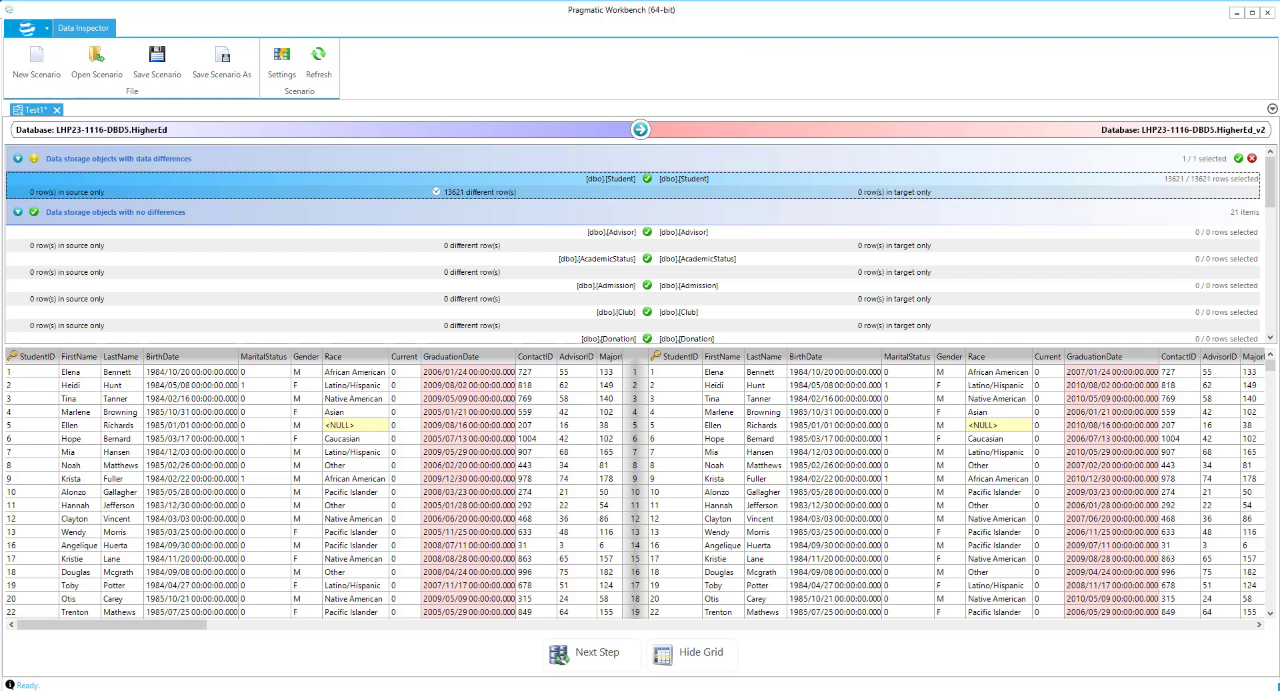
Step: Proceed with the selected [dbo].[Student] differences and synchronize them into HigherEd_v2 using the Direct method
click(570, 654)
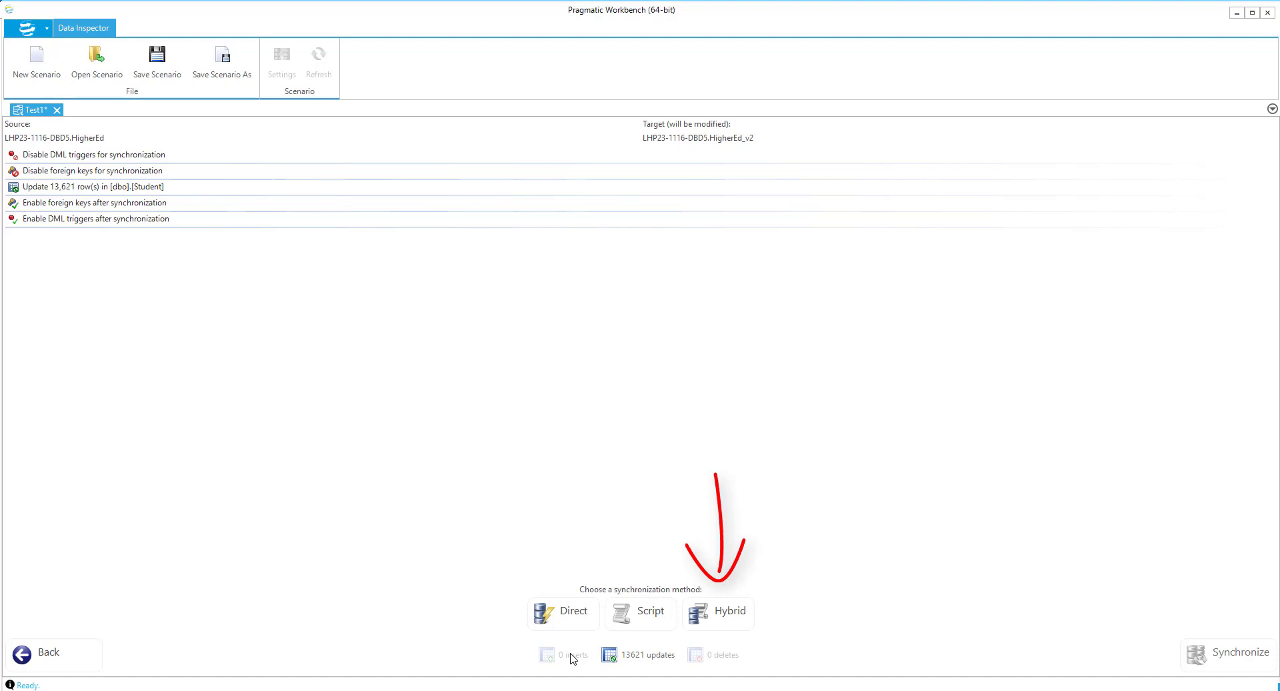
click(567, 616)
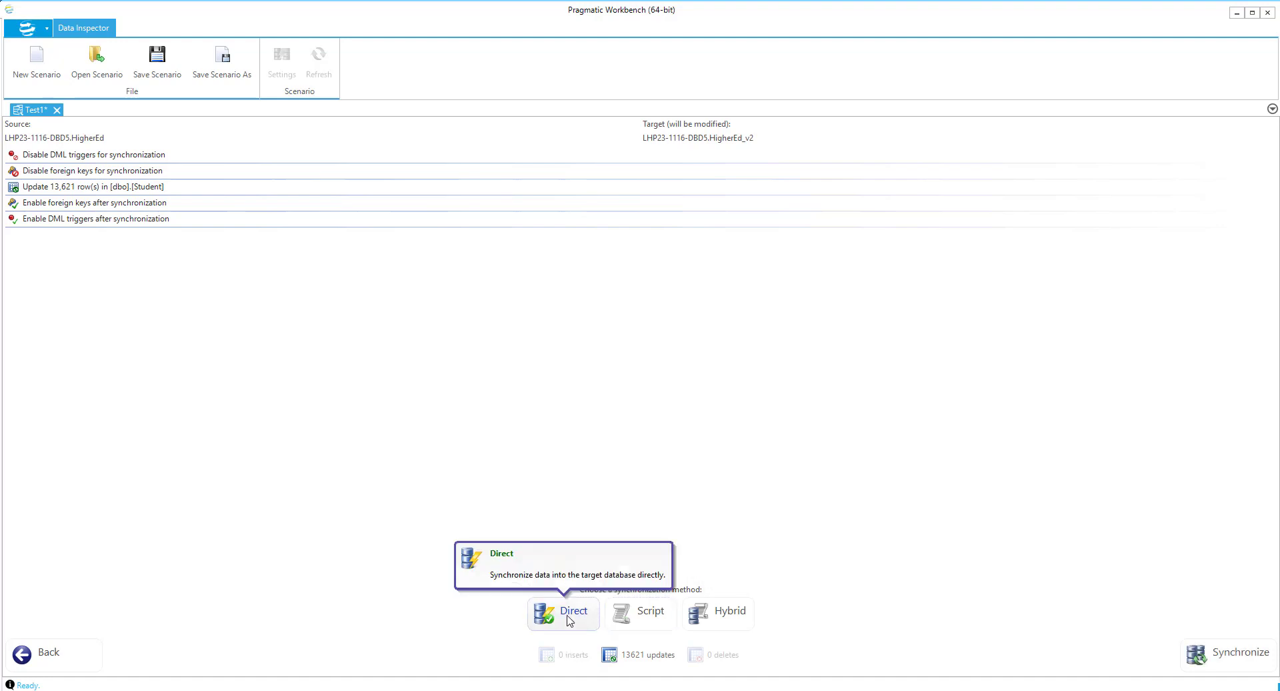
click(1231, 655)
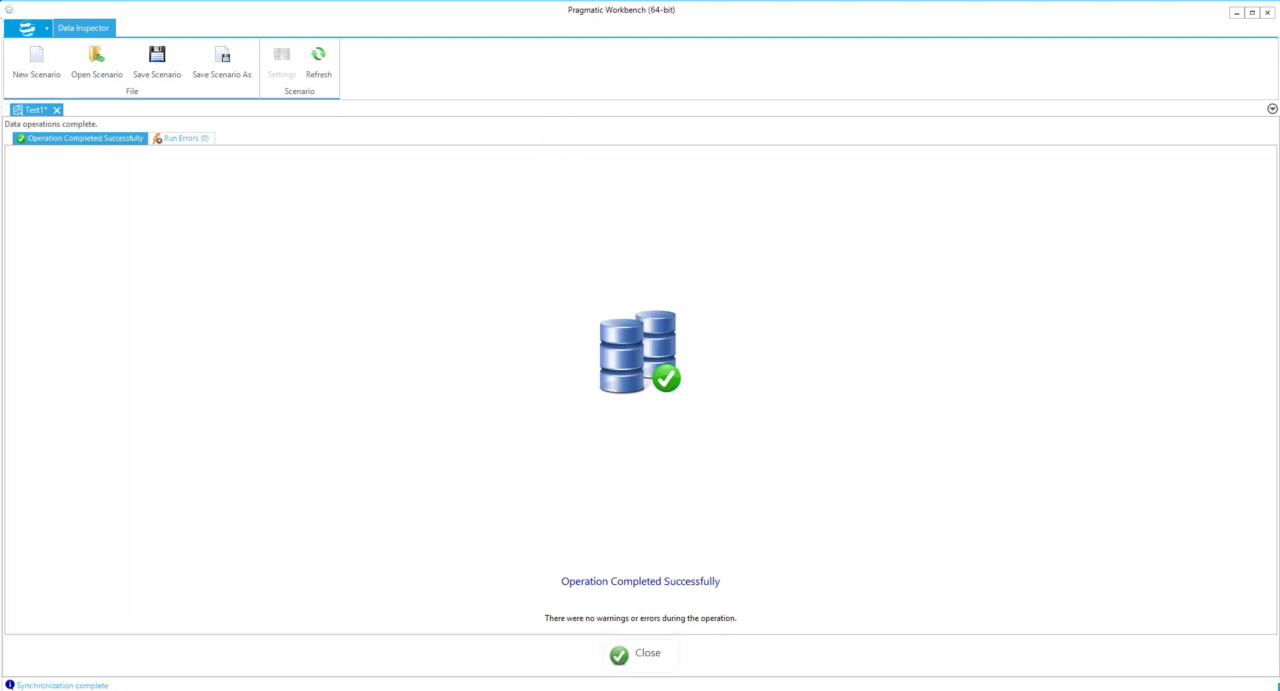
Step: Close the finished Test1 synchronization and save its scenario in Downloads as highered_compare.di
click(625, 662)
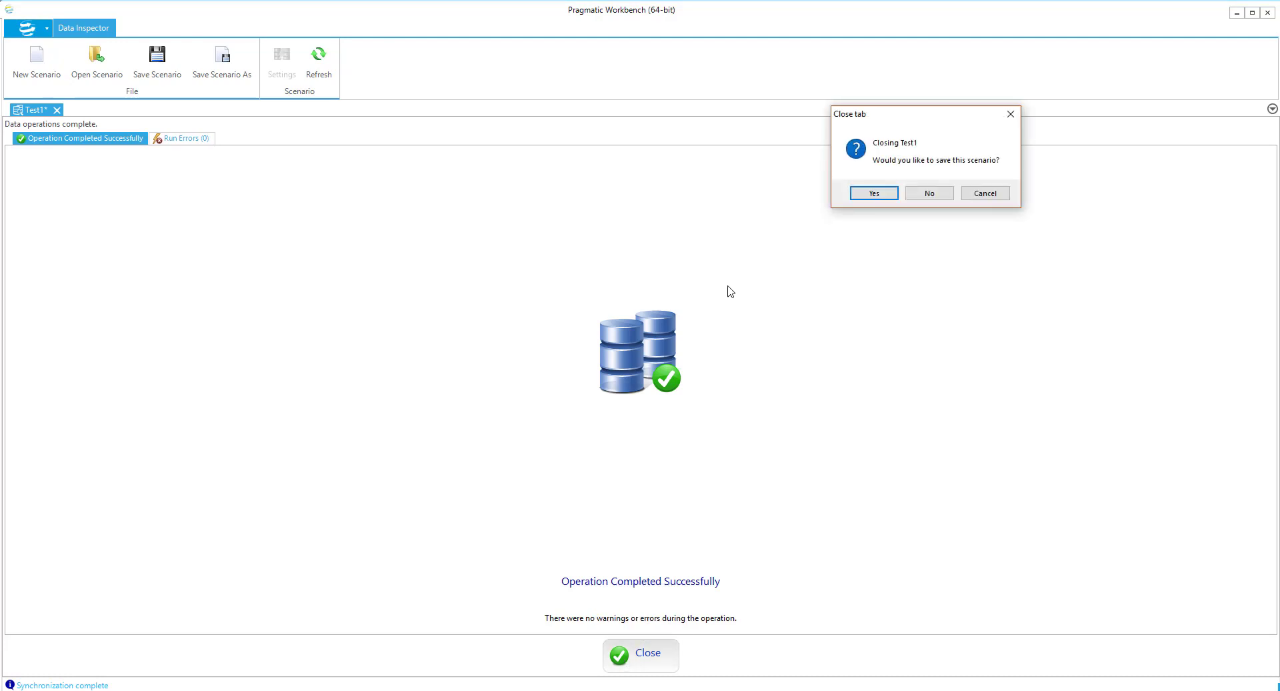
click(872, 197)
text(higher)
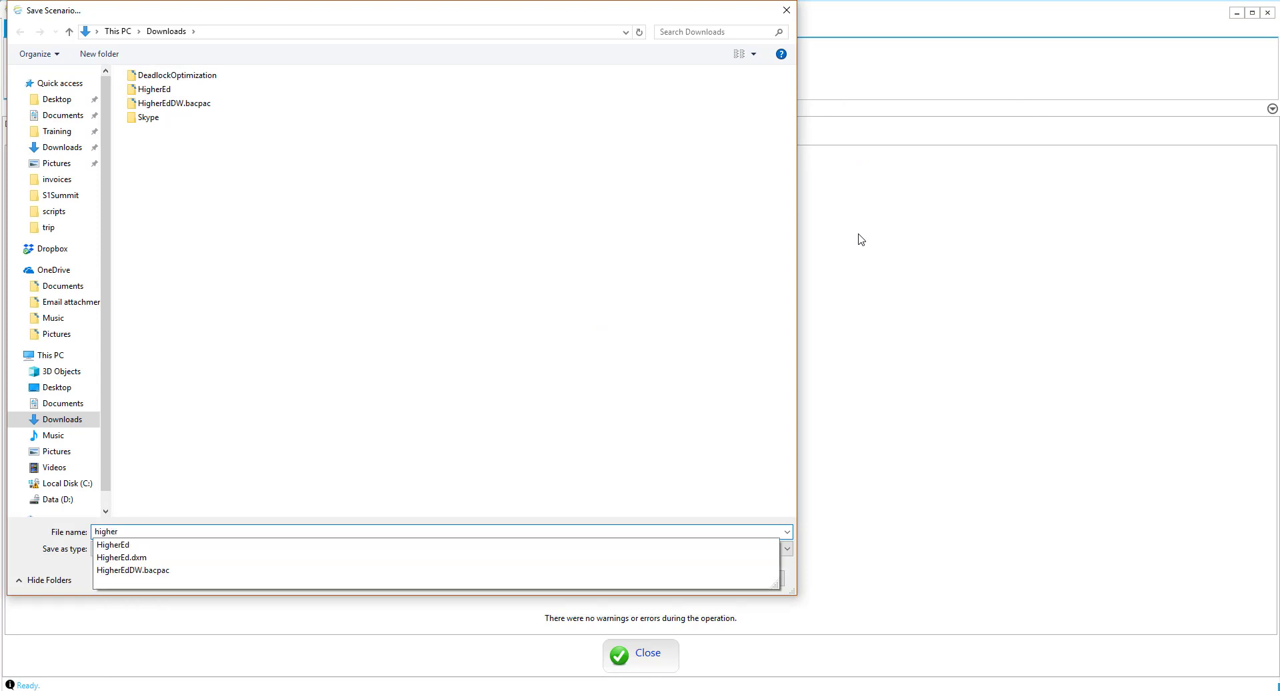
text(ed_compare.di)
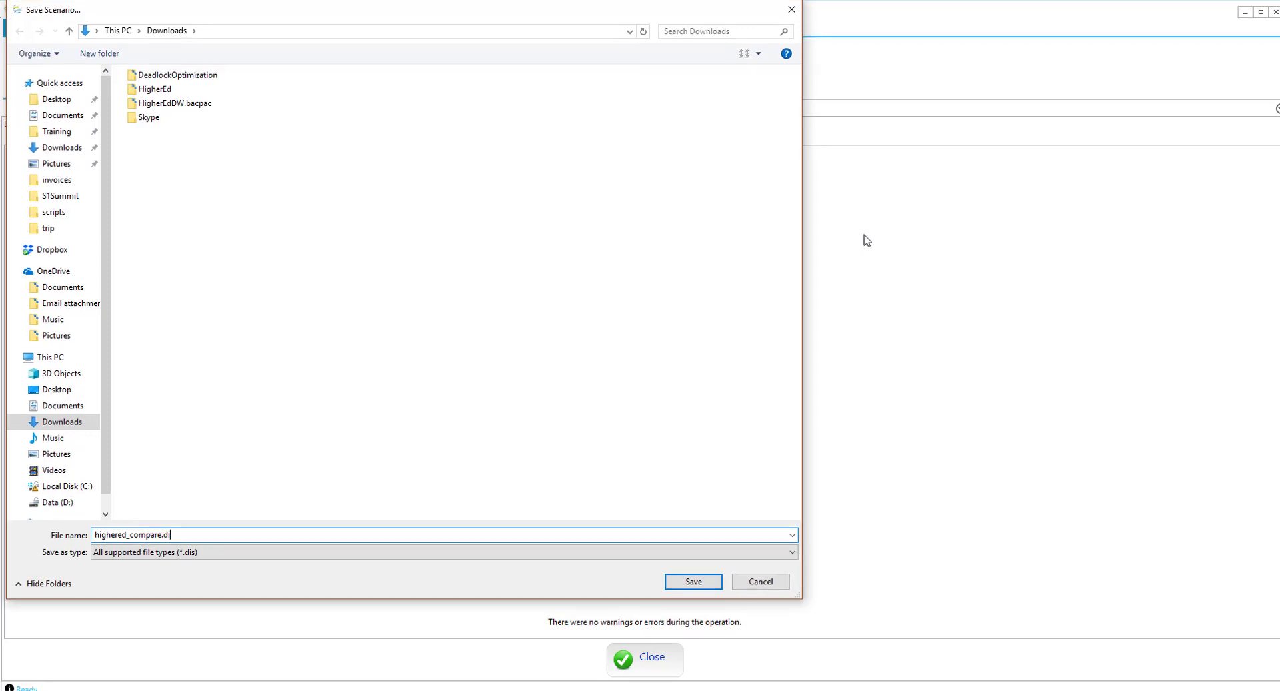
key(Return)
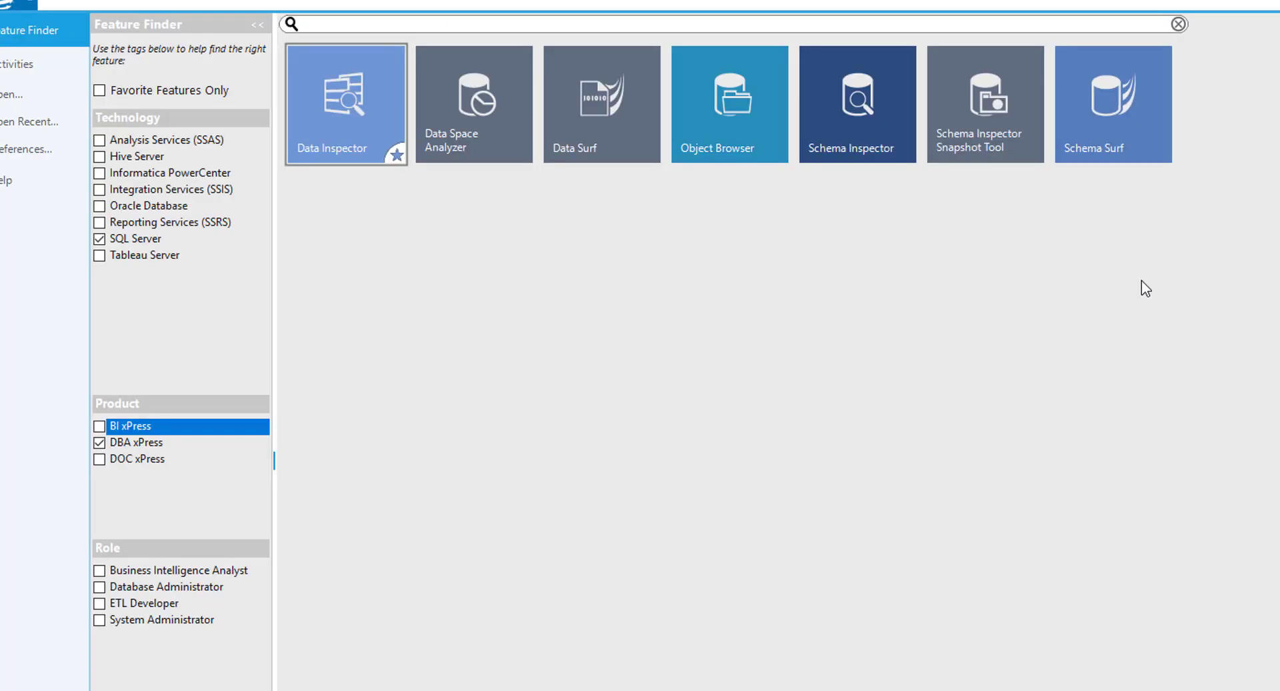